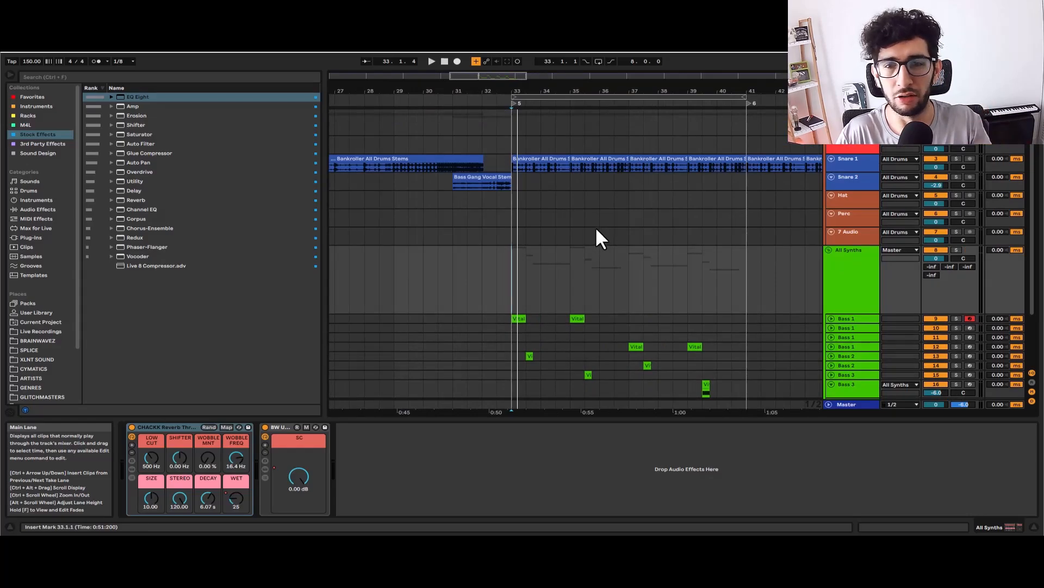
Step: Play the arrangement from bar 32 to audition the bass tracks in the All Synths group
{"action": "left_click", "coordinate": [482, 260]}
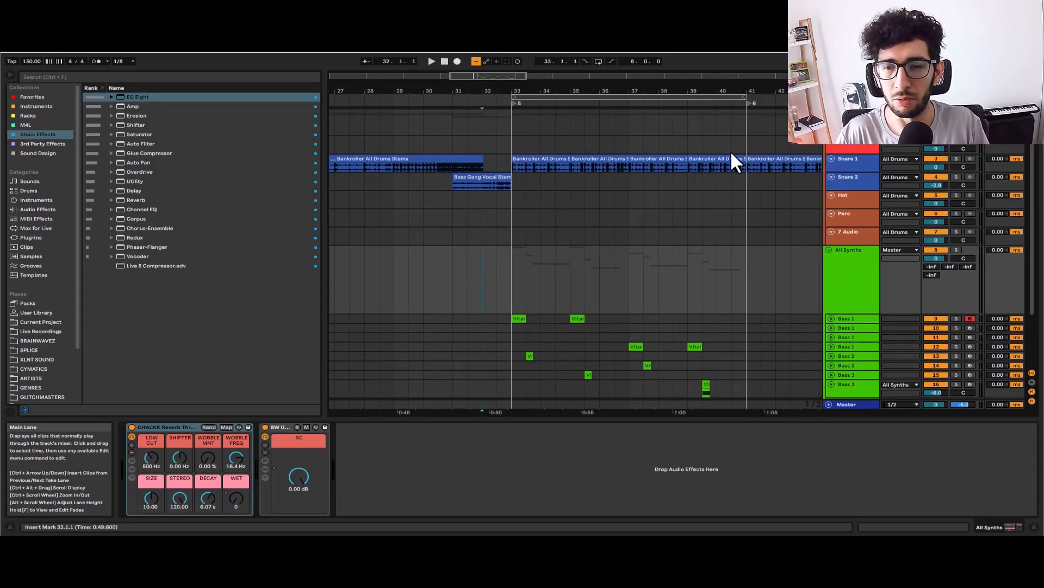
{"action": "scroll", "coordinate": [562, 116], "scroll_direction": "down", "scroll_amount": 5}
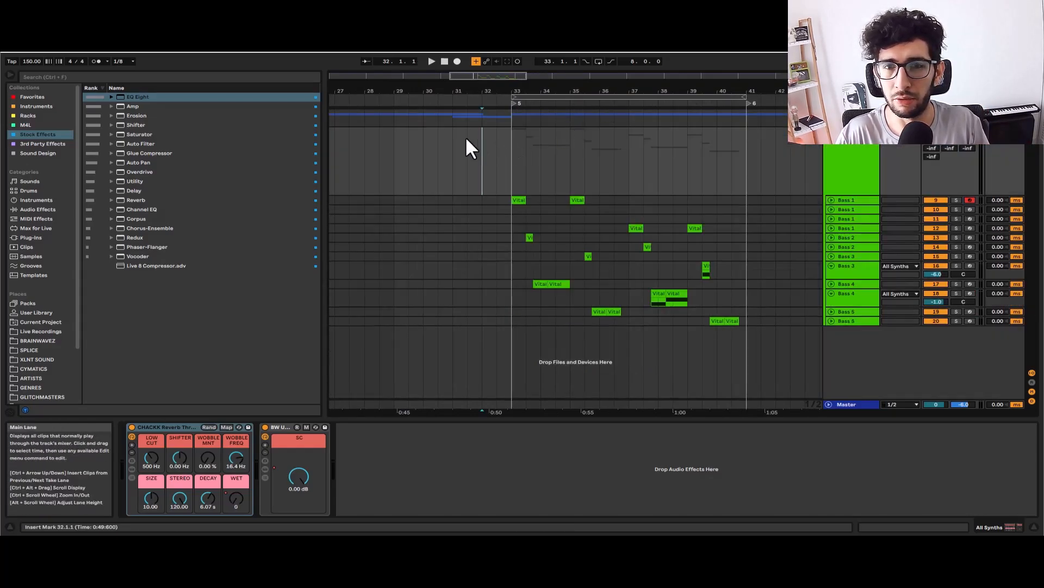
{"action": "key", "text": "space"}
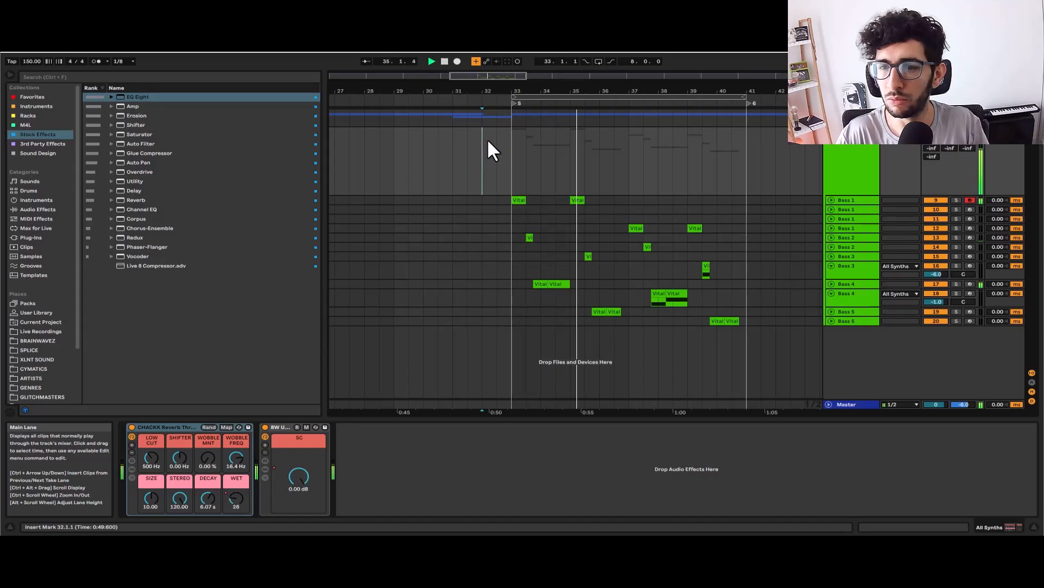
Step: Unfold all the tracks in the arrangement and stop playback, placing the insert marker shortly before bar 33
{"action": "left_click", "coordinate": [859, 228]}
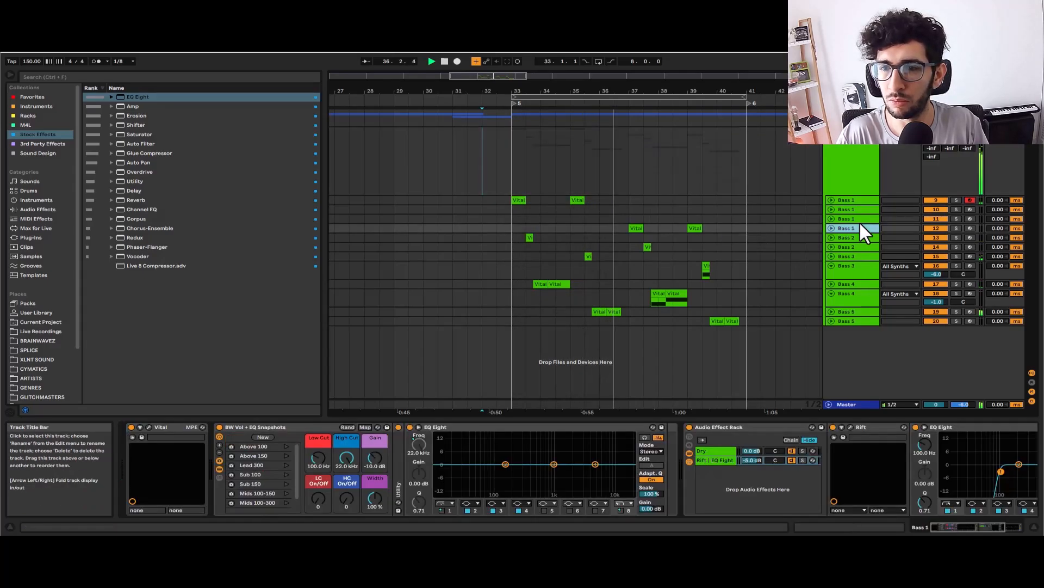
{"action": "key", "text": "alt+u"}
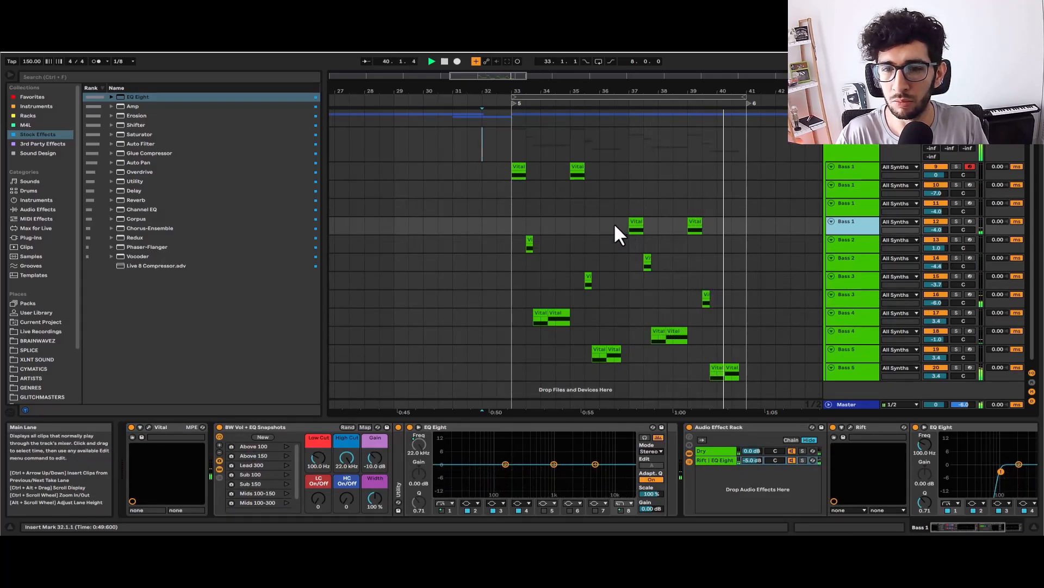
{"action": "key", "text": "space"}
{"action": "left_click", "coordinate": [495, 130]}
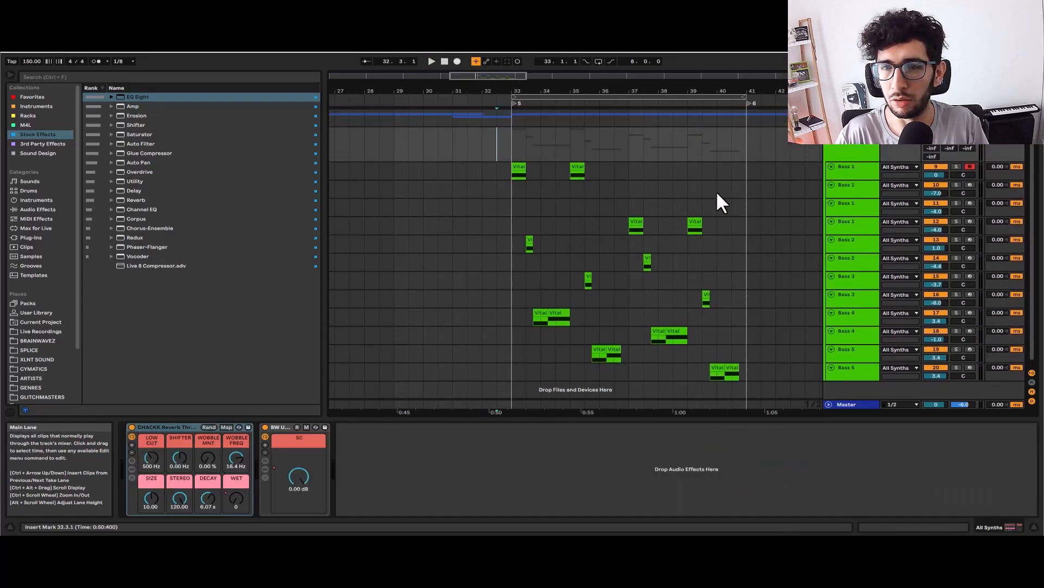
Step: Inspect the device chain of the first Bass 1 track
{"action": "left_click", "coordinate": [841, 159]}
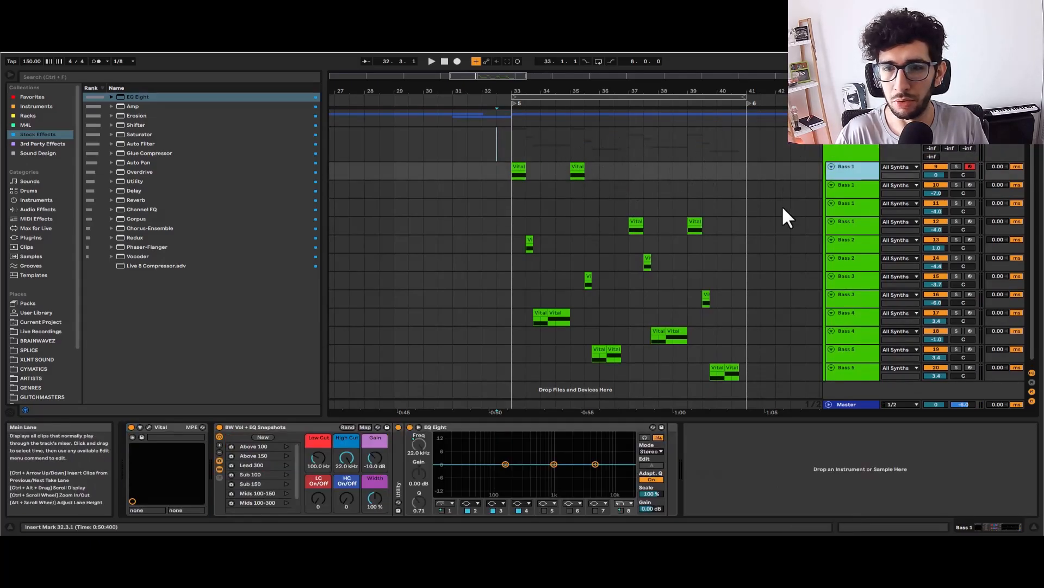
{"action": "scroll", "coordinate": [721, 194], "scroll_direction": "down", "scroll_amount": 1}
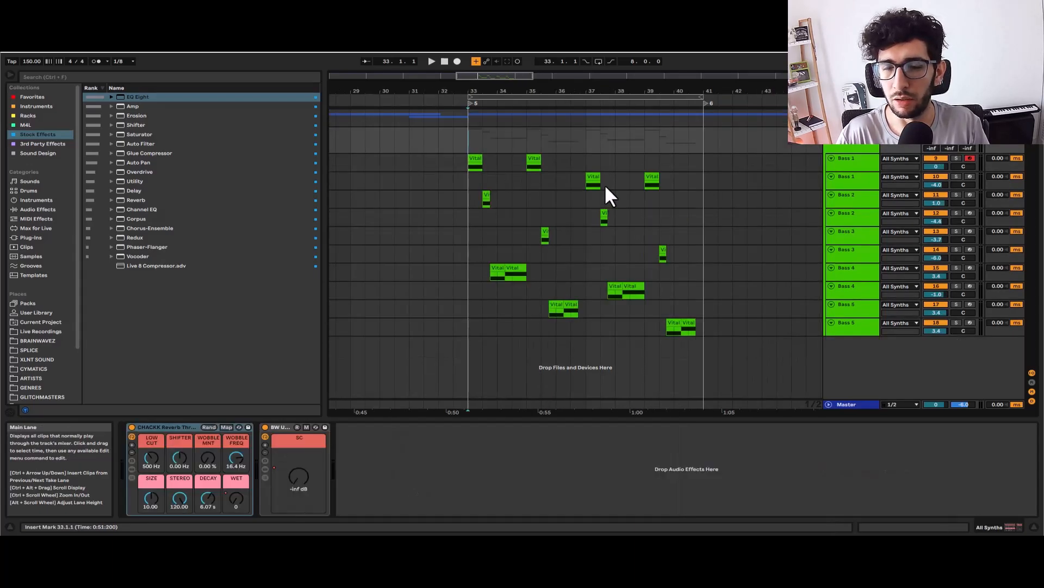
{"action": "left_click", "coordinate": [490, 164]}
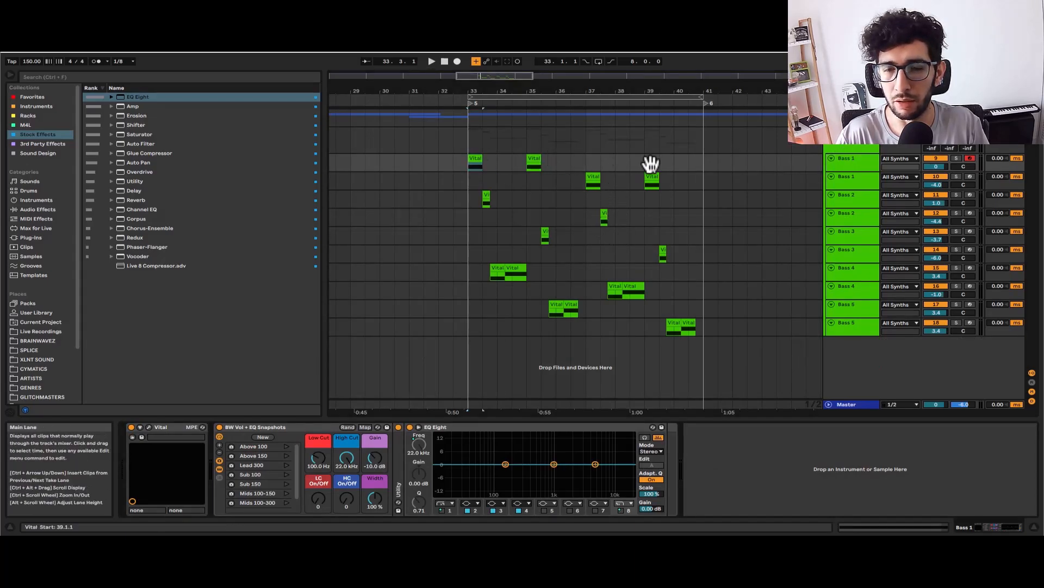
Step: Examine the Audio Effect Rack on the Bass 1 track with the bar 37 clip, comparing its Dry and Rift | EQ Eight chains
{"action": "left_click", "coordinate": [612, 179]}
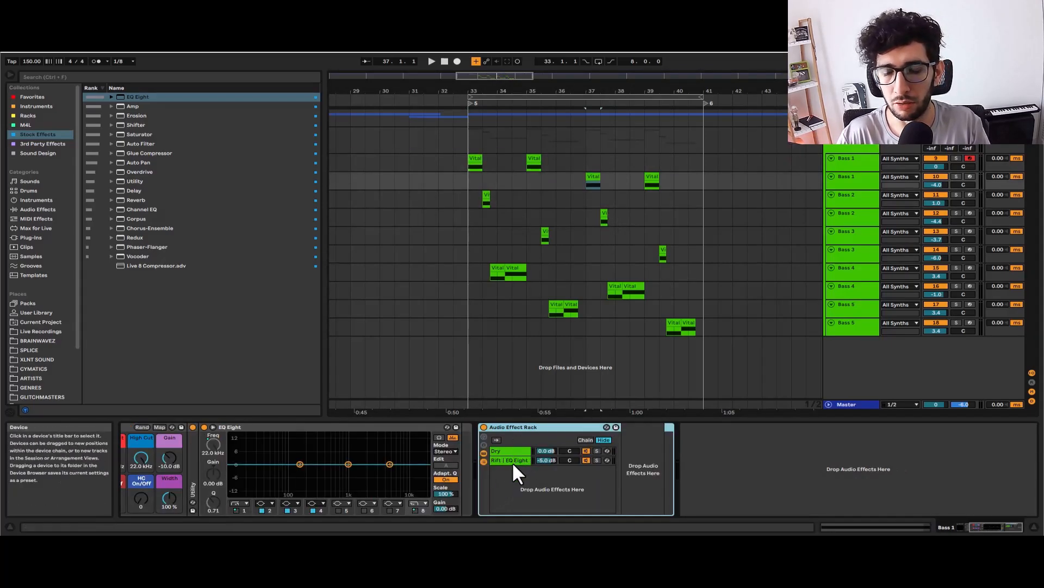
{"action": "left_click", "coordinate": [512, 464]}
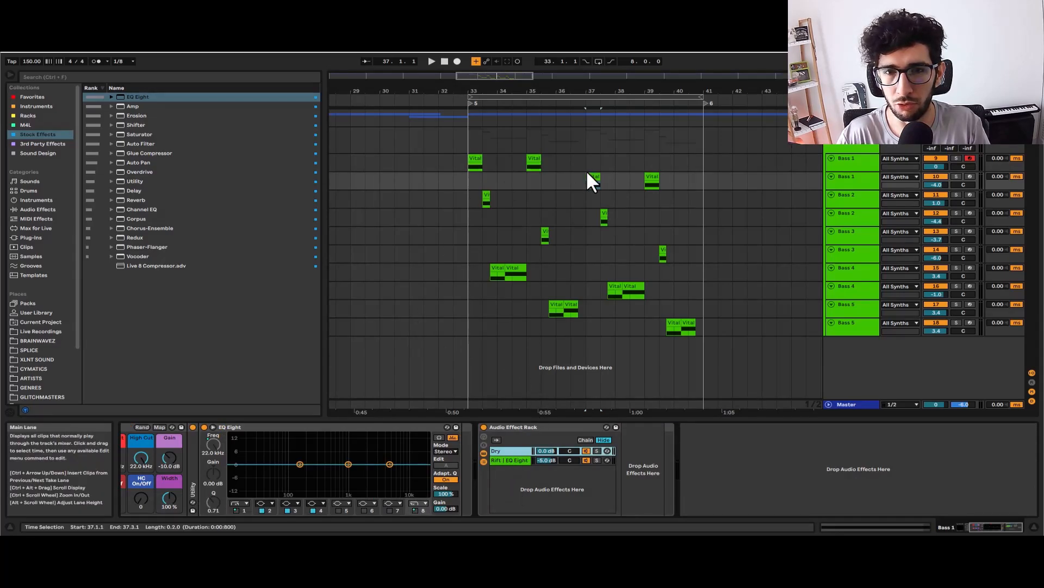
{"action": "left_click", "coordinate": [514, 462]}
{"action": "left_click", "coordinate": [658, 429]}
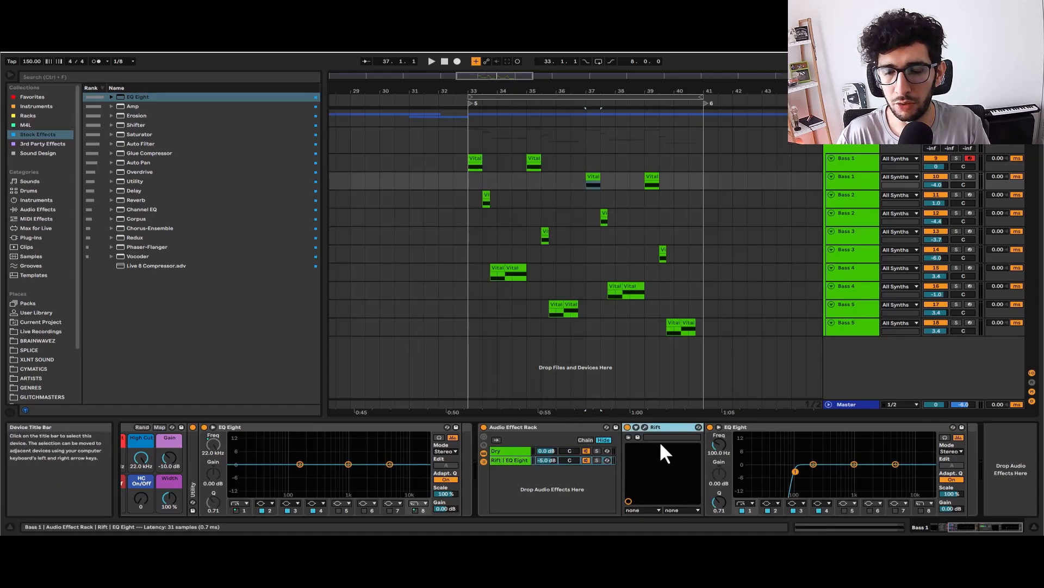
{"action": "left_click", "coordinate": [745, 429]}
{"action": "left_click", "coordinate": [796, 471]}
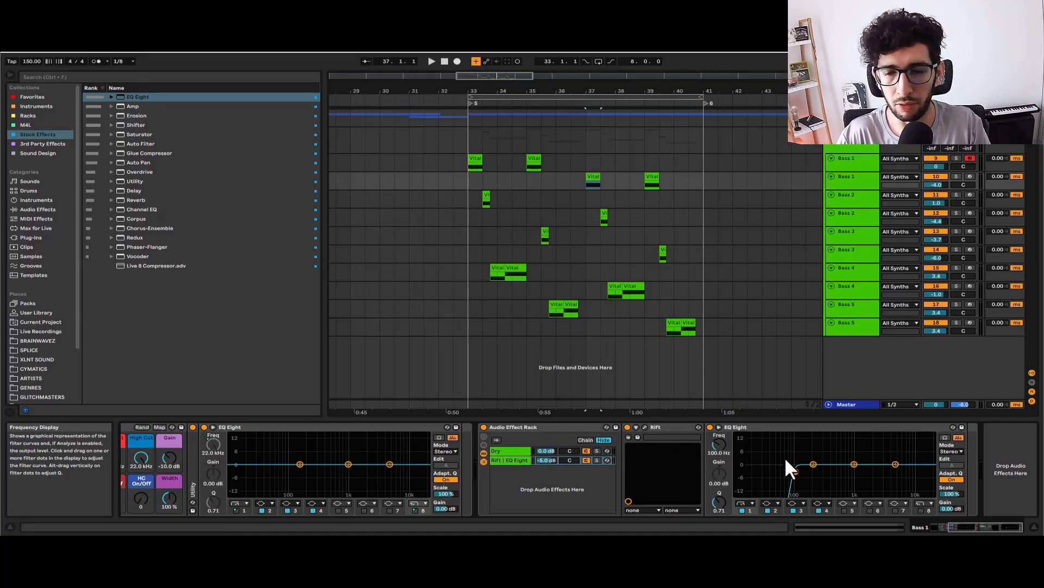
{"action": "left_click", "coordinate": [514, 451]}
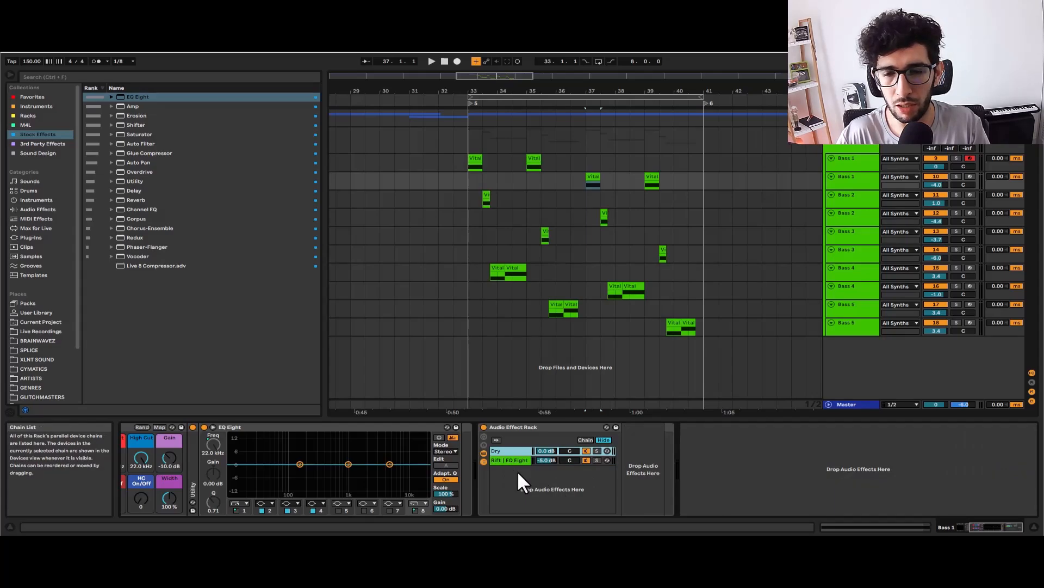
{"action": "key", "text": "Down"}
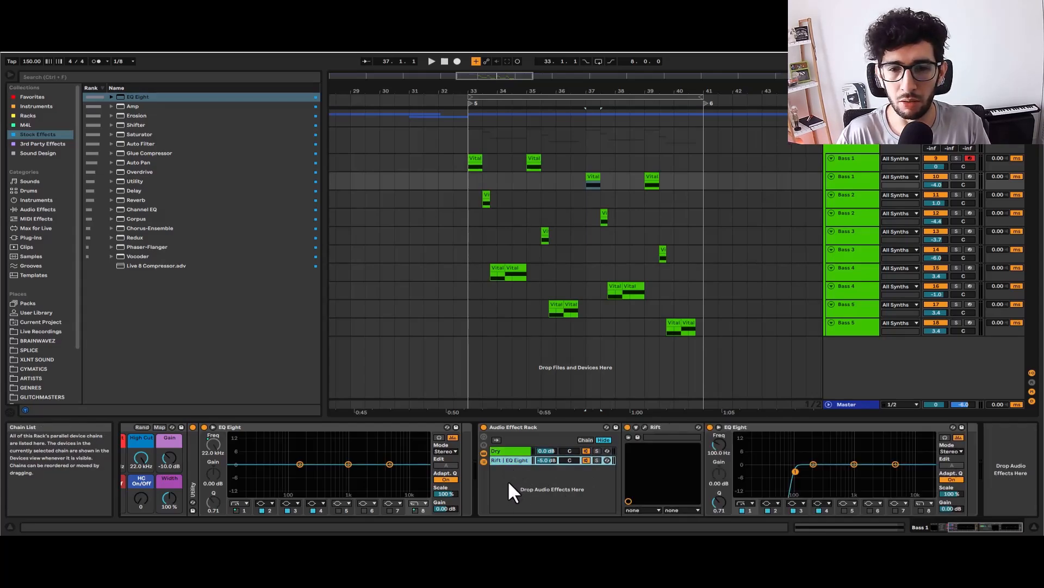
{"action": "left_click", "coordinate": [665, 435]}
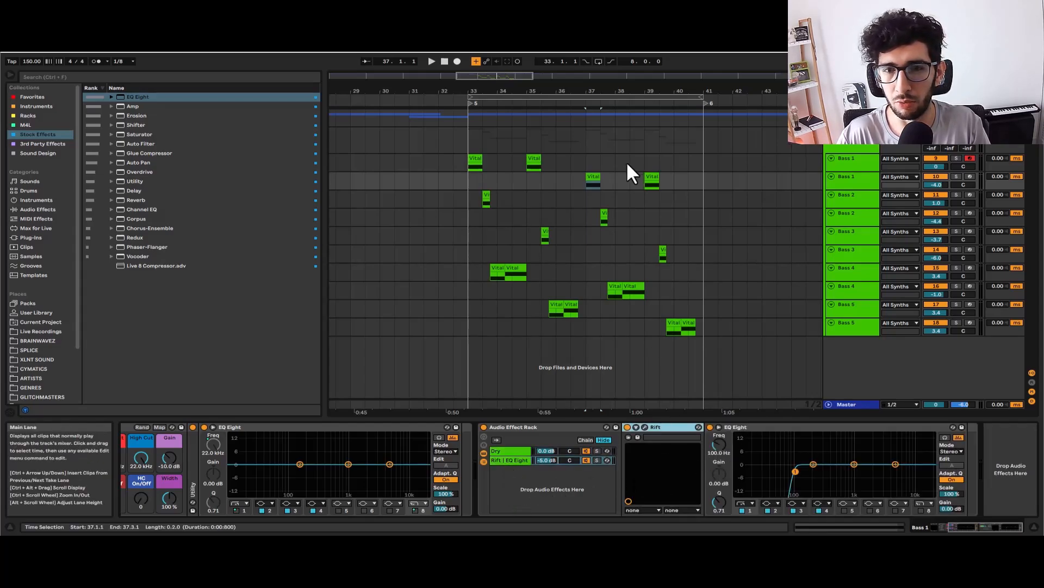
Step: Solo the first Bass 1 track and audition its clip at bar 33
{"action": "left_click", "coordinate": [475, 157]}
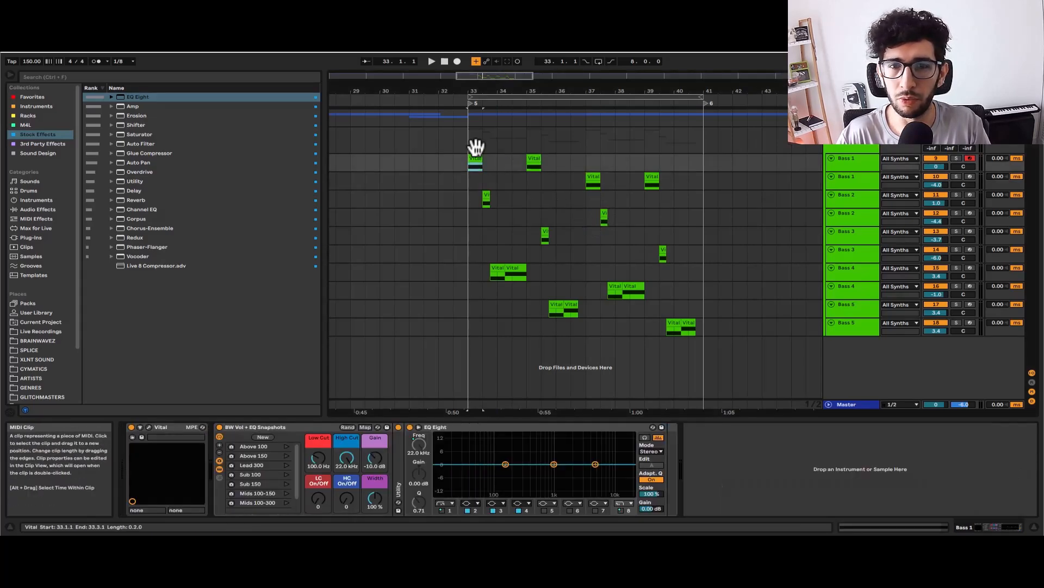
{"action": "key", "text": "s"}
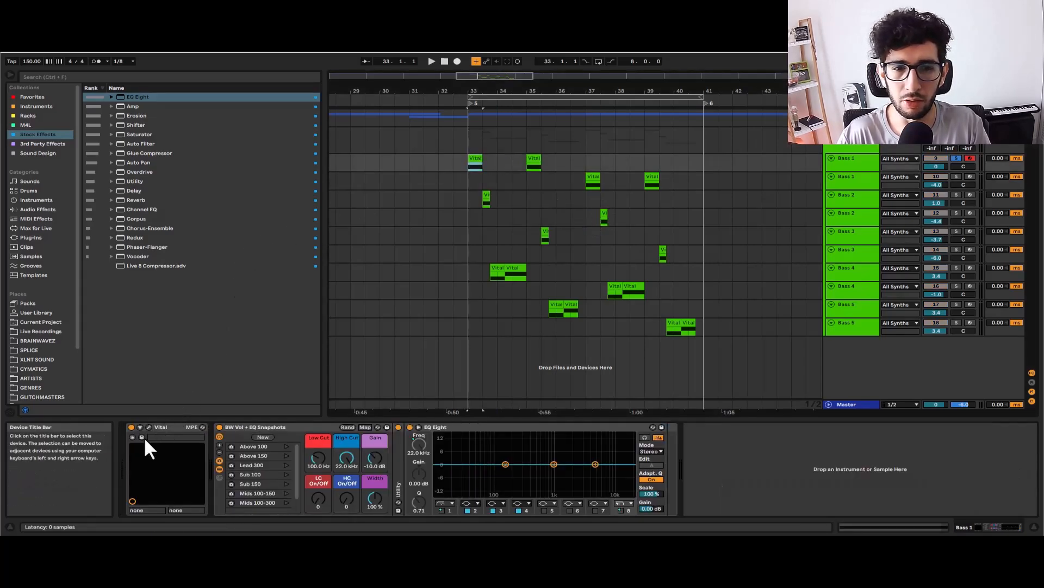
{"action": "left_click", "coordinate": [142, 437]}
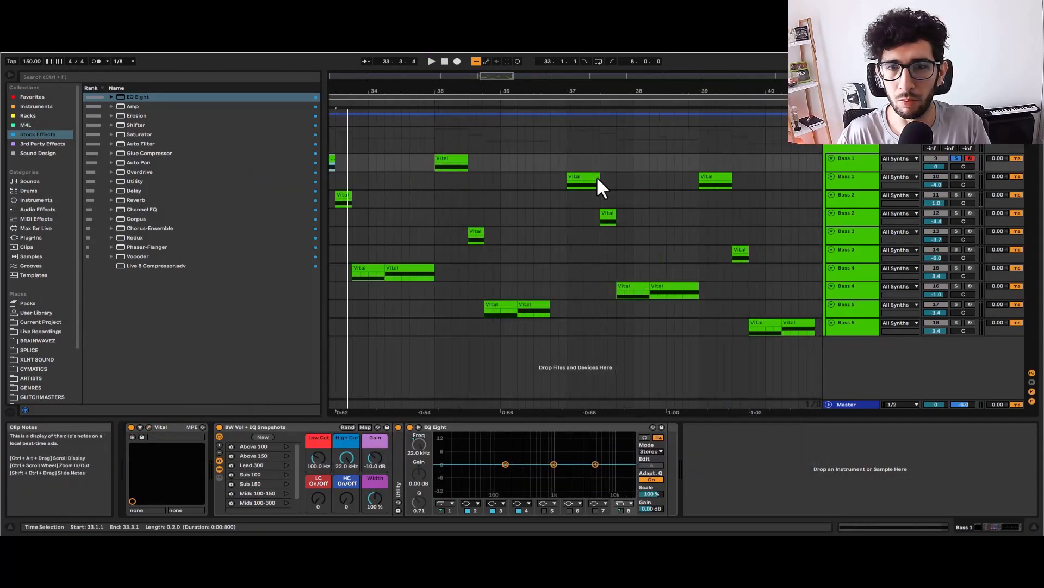
Step: Solo the second Bass 1 track and play its clip at bar 37
{"action": "left_click", "coordinate": [592, 168]}
{"action": "left_click", "coordinate": [588, 175]}
{"action": "key", "text": "s"}
{"action": "scroll", "coordinate": [588, 174], "scroll_direction": "down", "scroll_amount": 5}
{"action": "left_click_drag", "start_coordinate": [575, 312], "coordinate": [688, 340]}
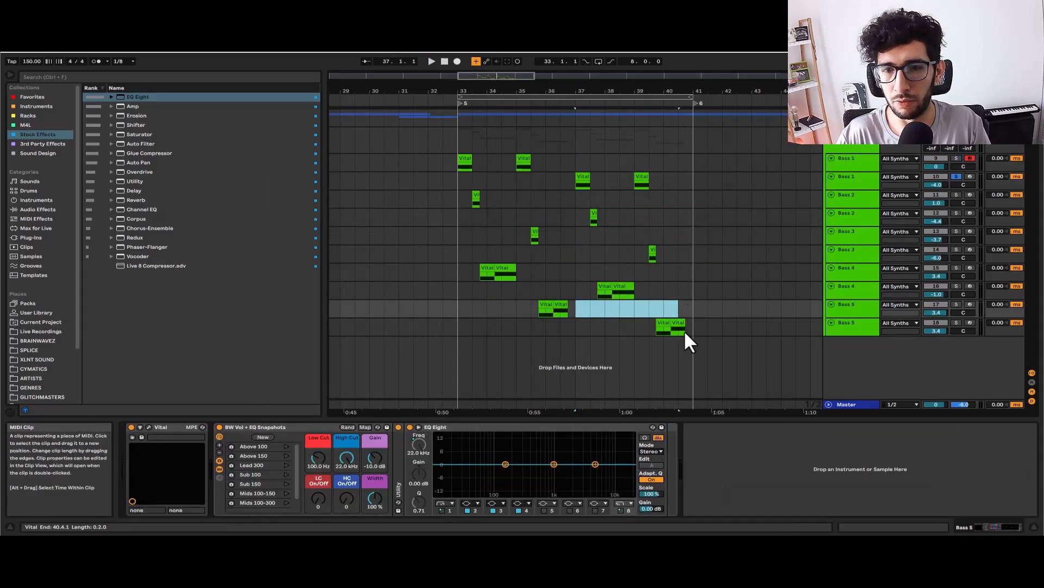
{"action": "left_click", "coordinate": [587, 174]}
{"action": "key", "text": "ctrl+space"}
Step: Open the Rift plug-in window from the rack's Rift | EQ Eight chain and reposition it on screen
{"action": "left_click", "coordinate": [514, 460]}
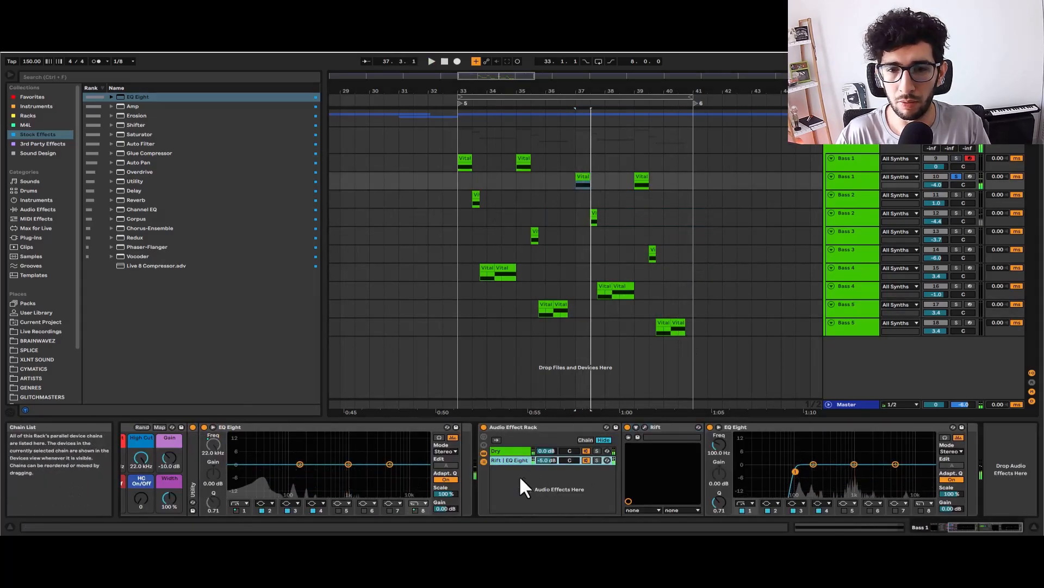
{"action": "left_click", "coordinate": [645, 427]}
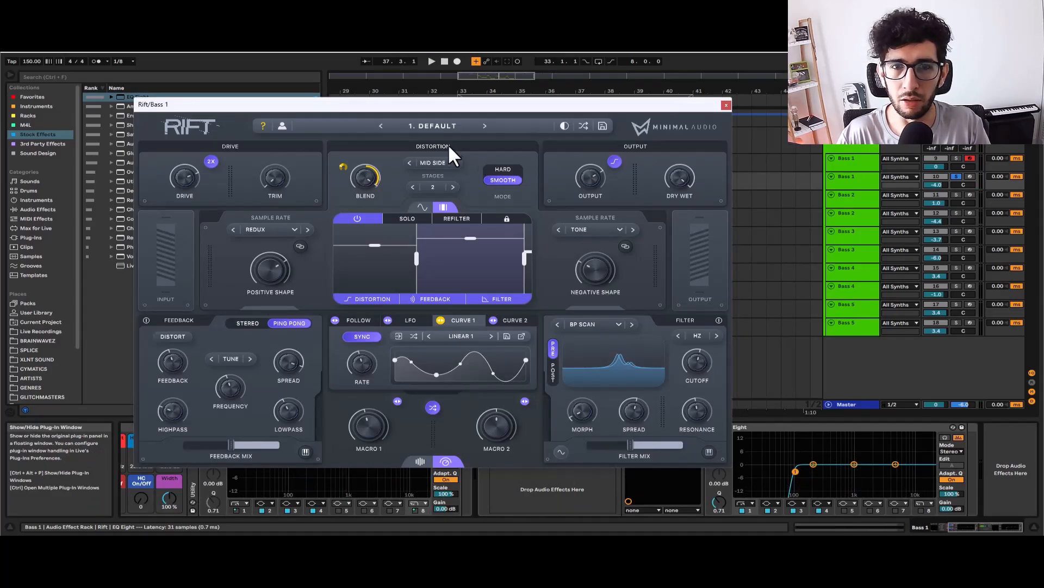
{"action": "left_click_drag", "start_coordinate": [449, 104], "coordinate": [568, 104]}
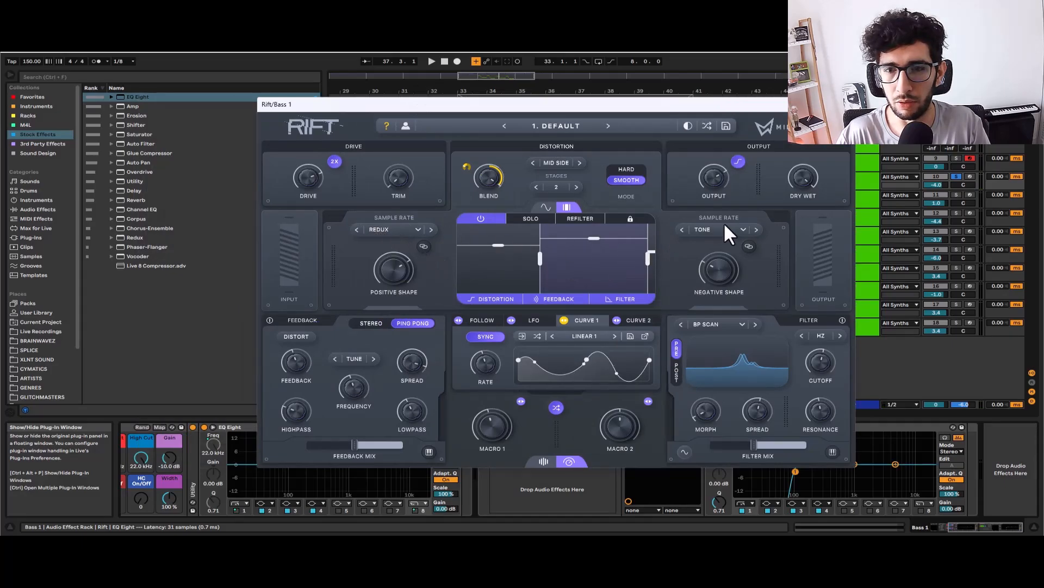
Step: Examine the distortion categories and types offered for Rift's positive shape and negative shape
{"action": "left_click", "coordinate": [397, 229]}
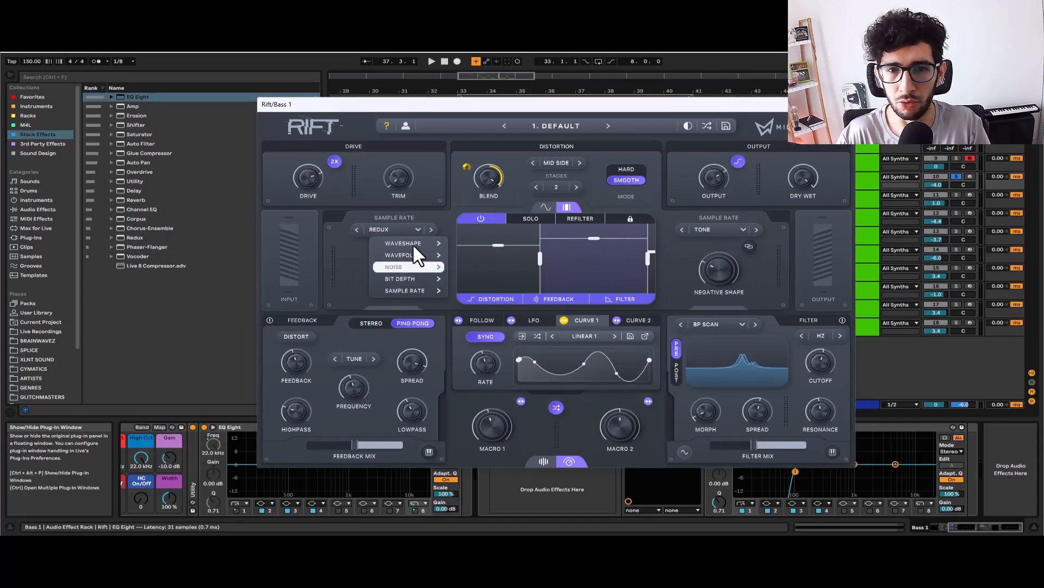
{"action": "mouse_move", "coordinate": [414, 243]}
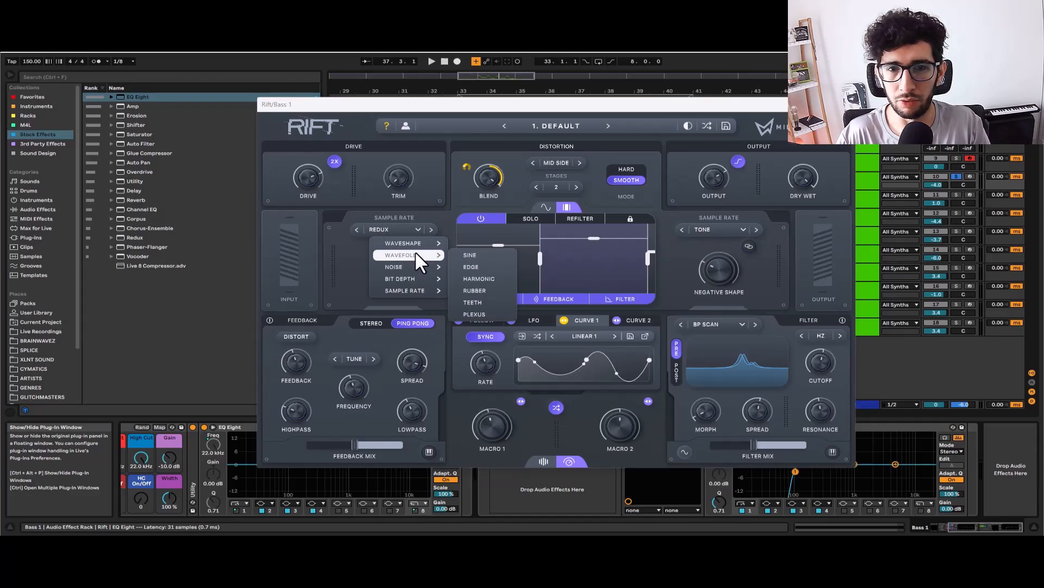
{"action": "mouse_move", "coordinate": [412, 267]}
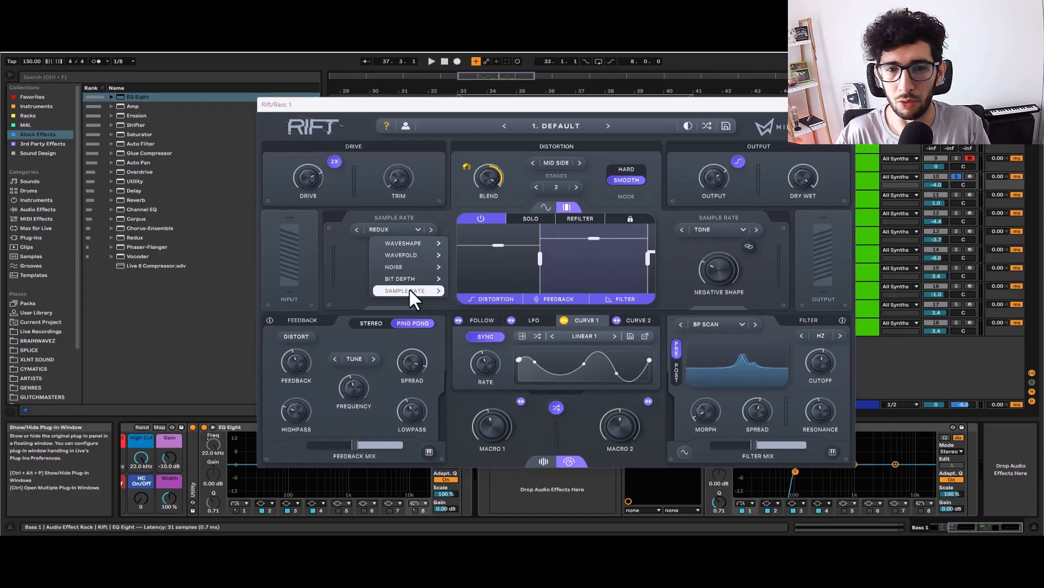
{"action": "mouse_move", "coordinate": [409, 290]}
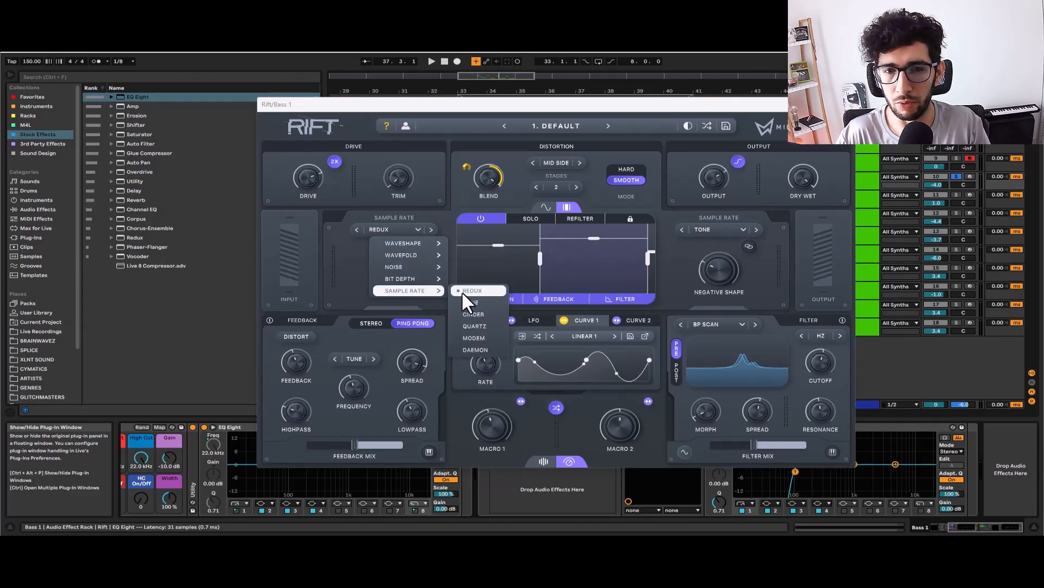
{"action": "left_click", "coordinate": [349, 263]}
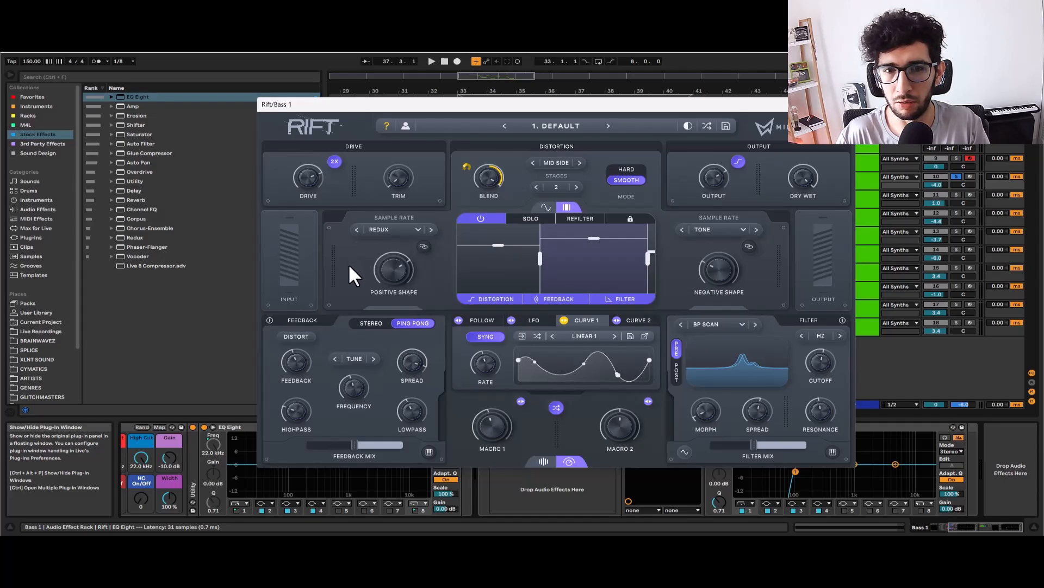
{"action": "left_click", "coordinate": [716, 224]}
{"action": "mouse_move", "coordinate": [739, 290]}
{"action": "left_click", "coordinate": [782, 289]}
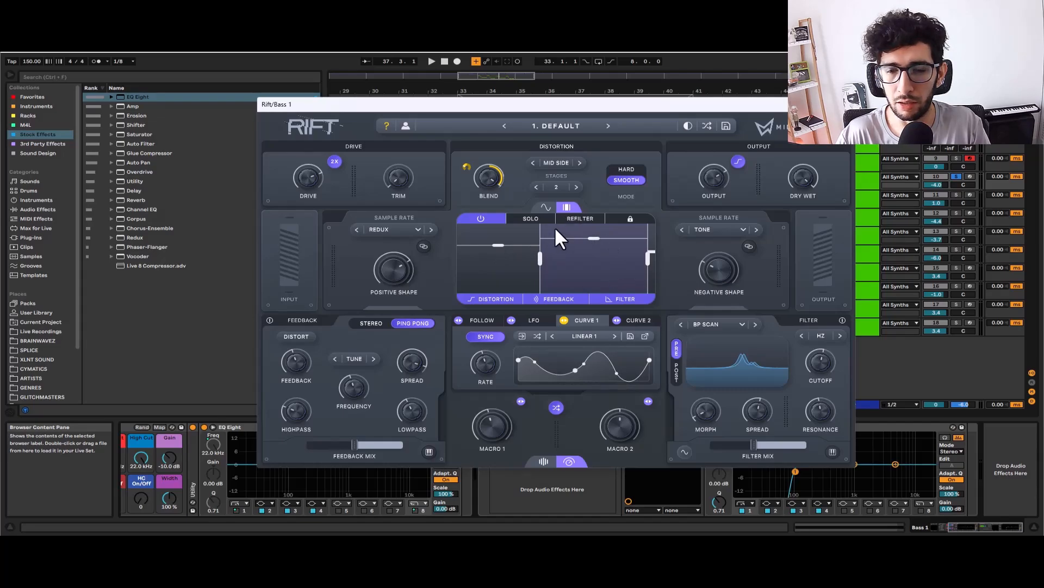
Step: Adjust the lower and upper crossovers of Rift's middle distortion band while auditioning the soloed bass
{"action": "key", "text": "space"}
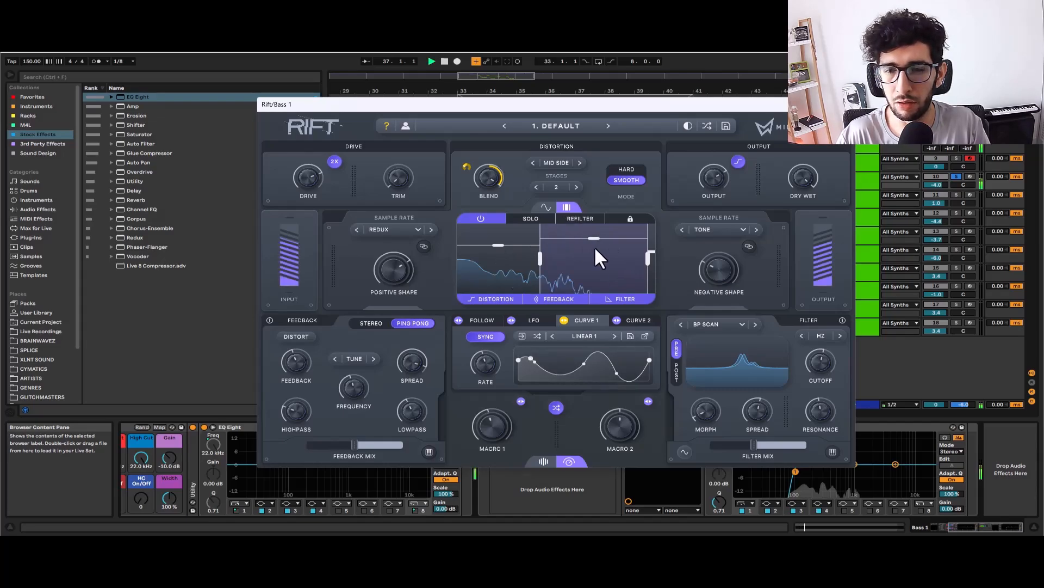
{"action": "mouse_move", "coordinate": [540, 256]}
{"action": "key", "text": "space"}
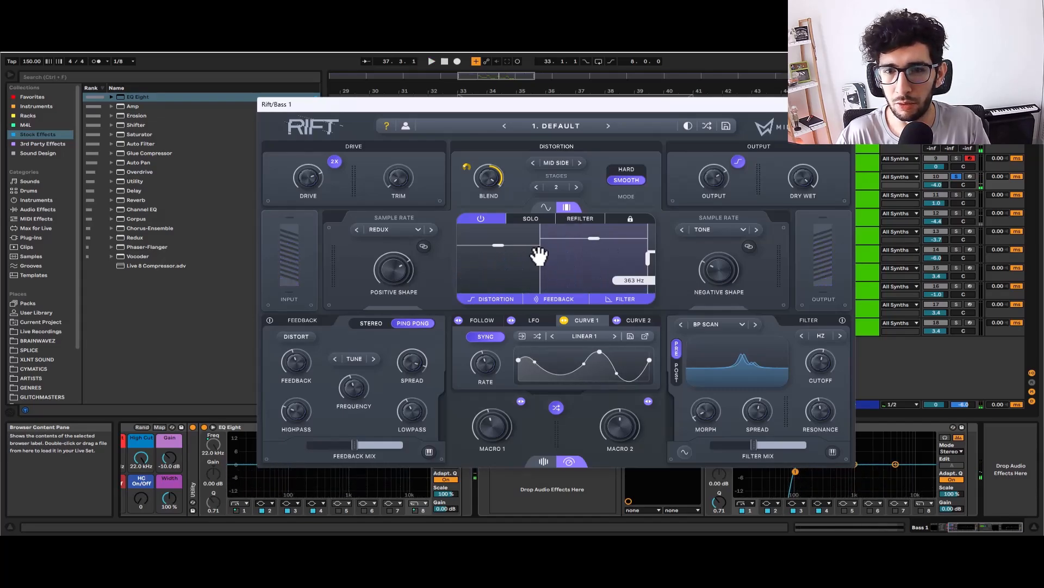
{"action": "key", "text": "space"}
{"action": "left_click_drag", "start_coordinate": [540, 256], "coordinate": [582, 230]}
{"action": "key", "text": "space"}
{"action": "key", "text": "space"}
{"action": "left_click_drag", "start_coordinate": [648, 263], "coordinate": [628, 259]}
{"action": "key", "text": "space"}
{"action": "left_click_drag", "start_coordinate": [585, 232], "coordinate": [644, 259]}
{"action": "key", "text": "space"}
Step: Set the gain of Rift's middle distortion band to 5.7 dB and audition the bass clip
{"action": "key", "text": "space"}
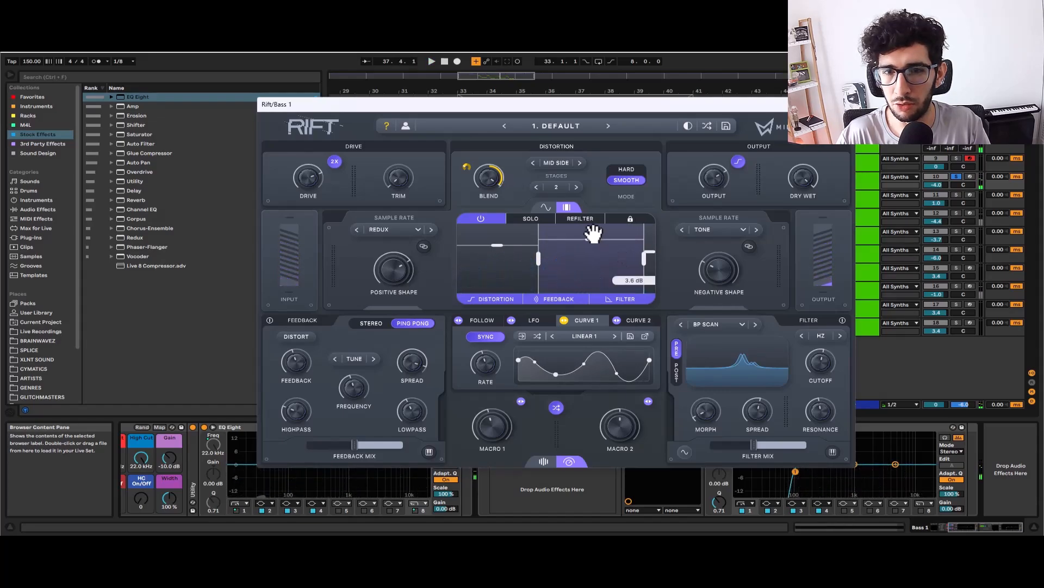
{"action": "left_click_drag", "start_coordinate": [593, 232], "coordinate": [592, 228]}
{"action": "key", "text": "space"}
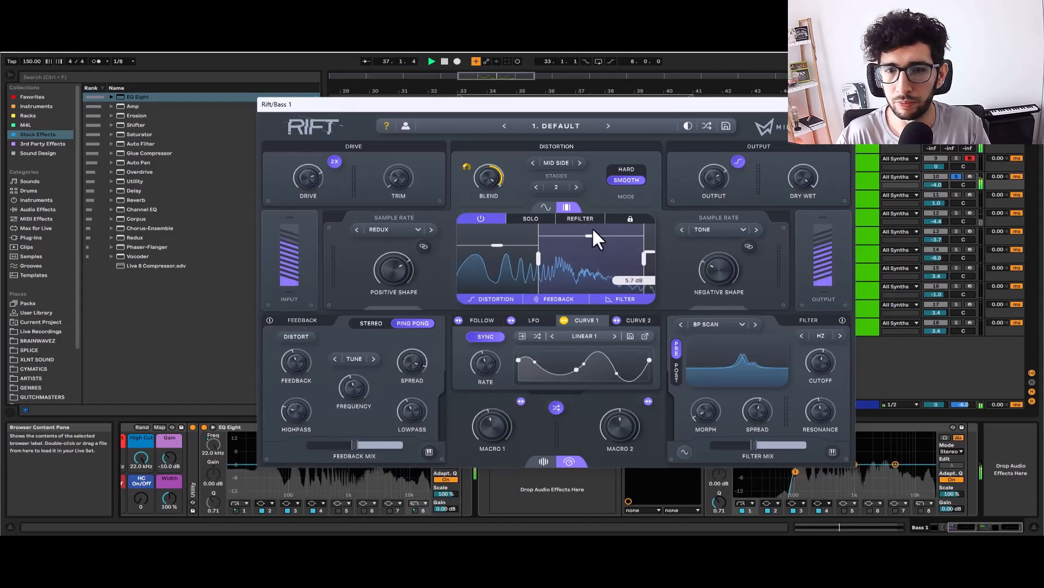
{"action": "key", "text": "space"}
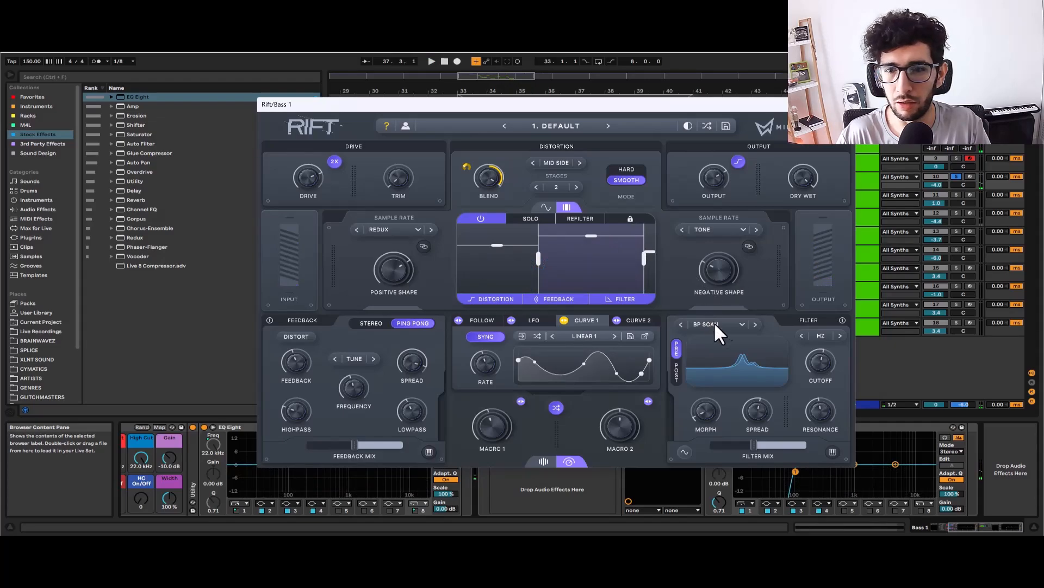
{"action": "mouse_move", "coordinate": [803, 353]}
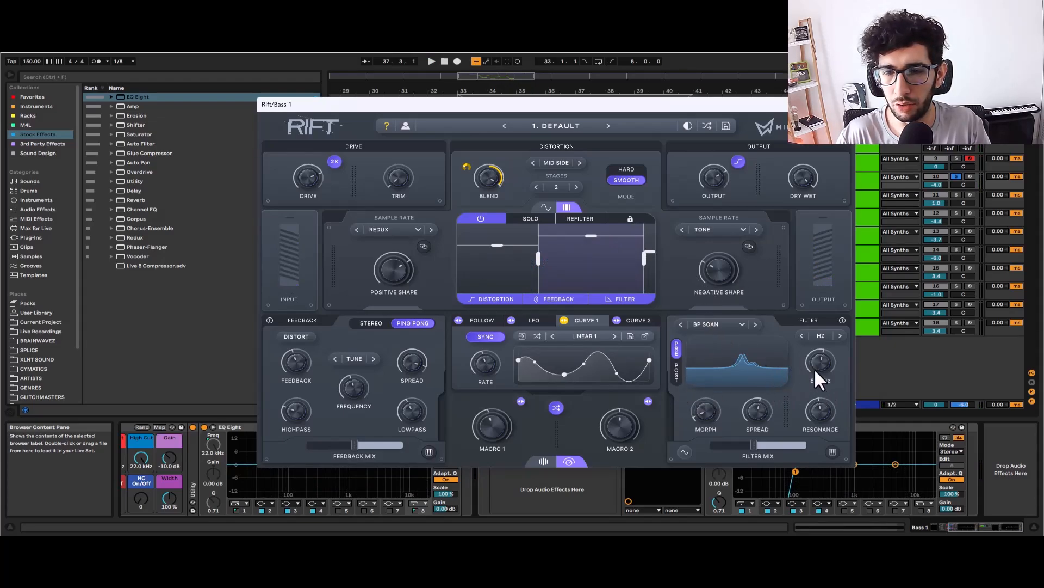
Step: Examine the filter type selector and compare the soloed bass with Rift's filter section bypassed and enabled
{"action": "left_click", "coordinate": [722, 327]}
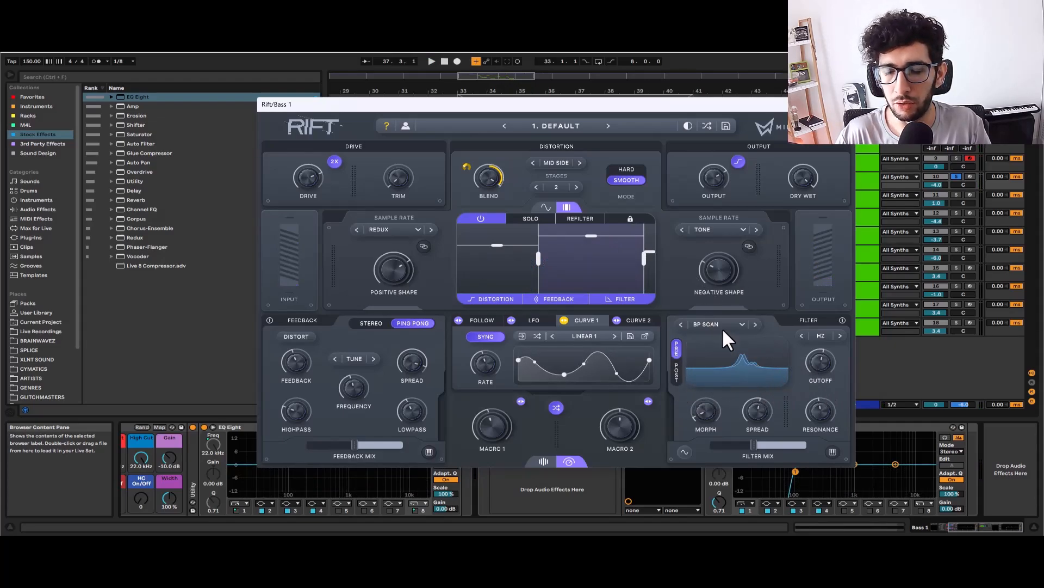
{"action": "left_click", "coordinate": [723, 327]}
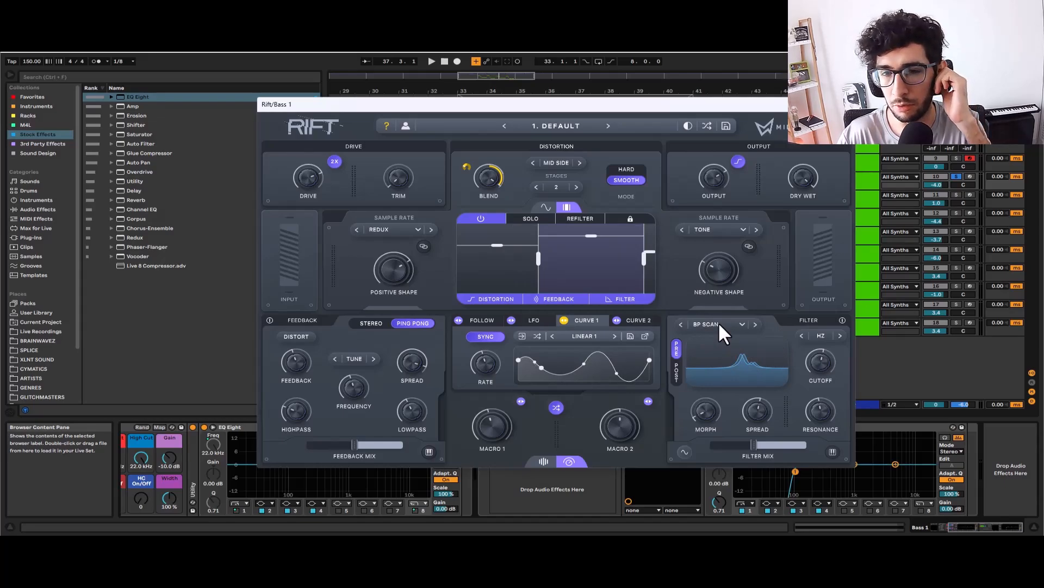
{"action": "mouse_move", "coordinate": [719, 327]}
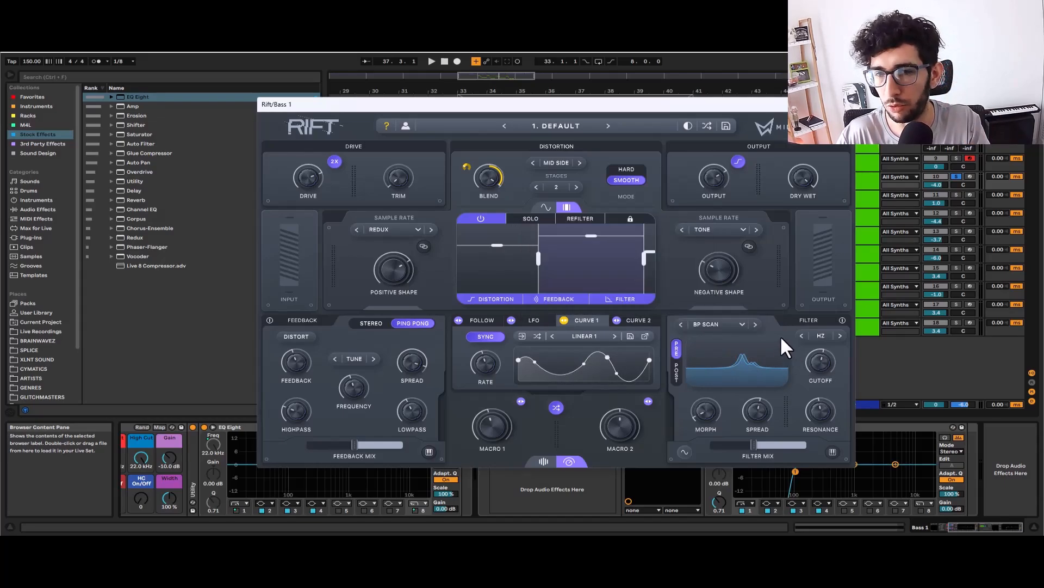
{"action": "key", "text": "space"}
{"action": "key", "text": "space"}
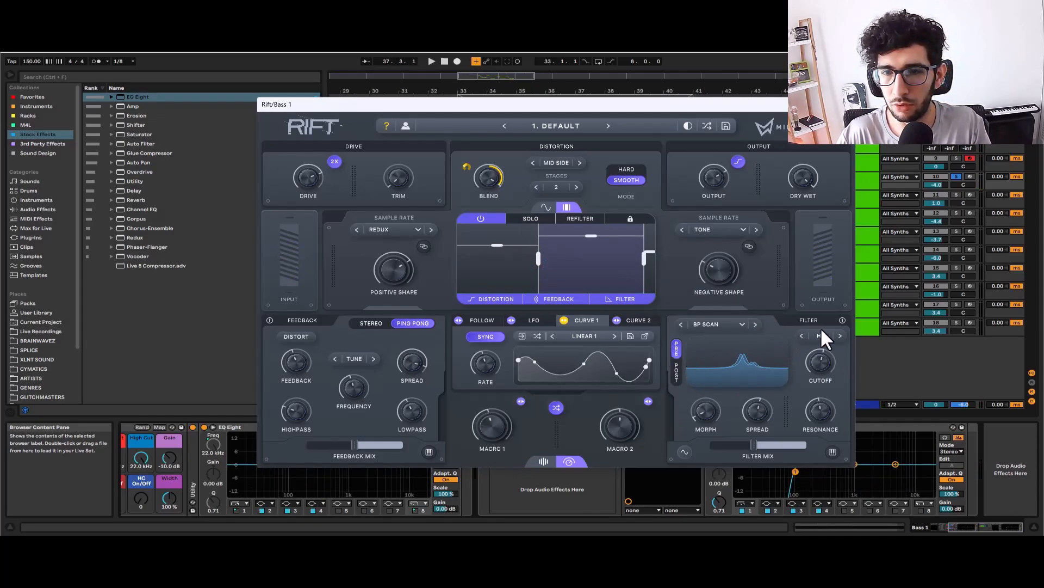
{"action": "key", "text": "space"}
{"action": "key", "text": "space"}
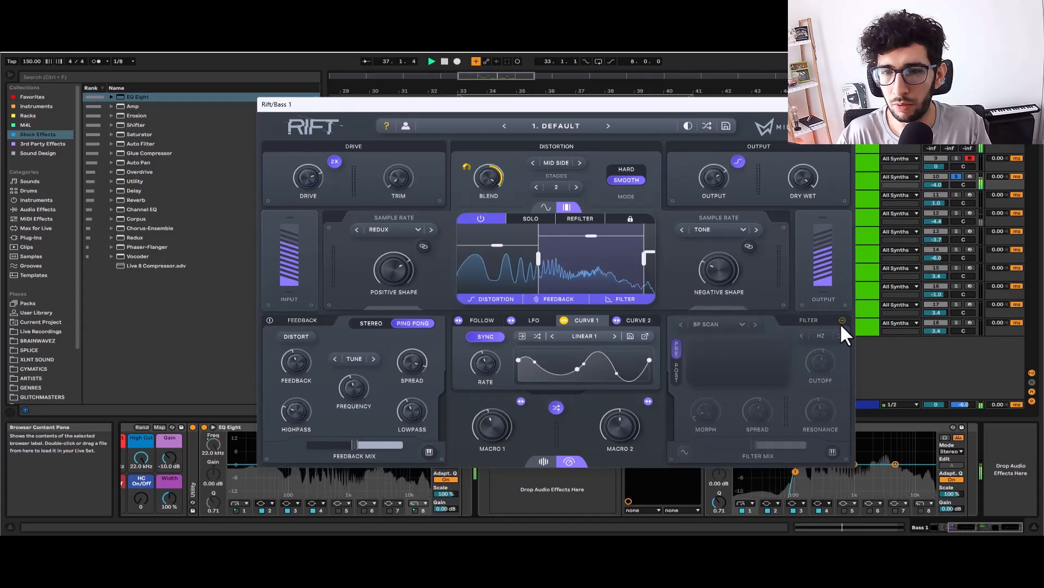
{"action": "key", "text": "space"}
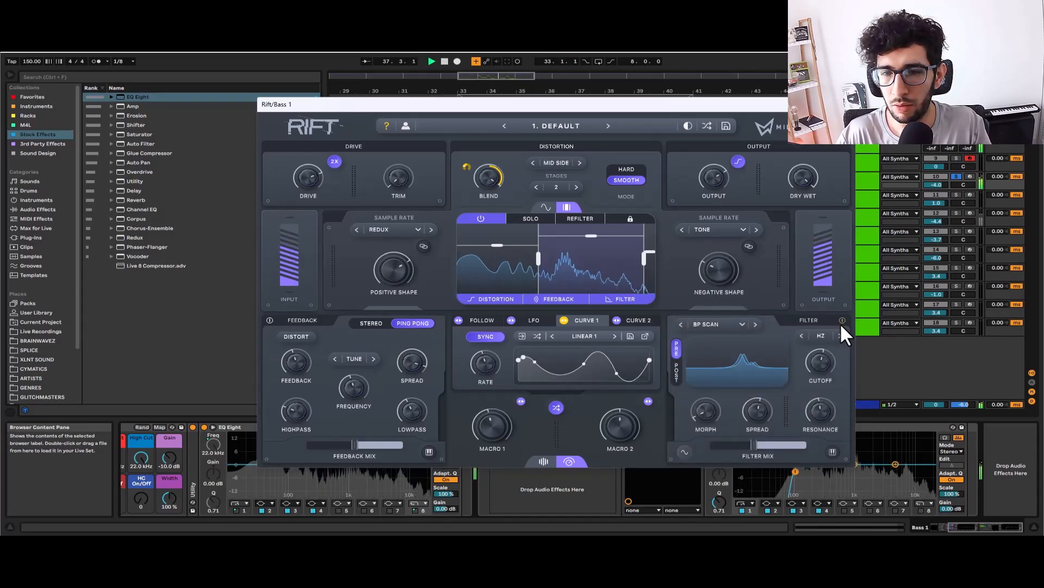
{"action": "key", "text": "space"}
{"action": "key", "text": "space"}
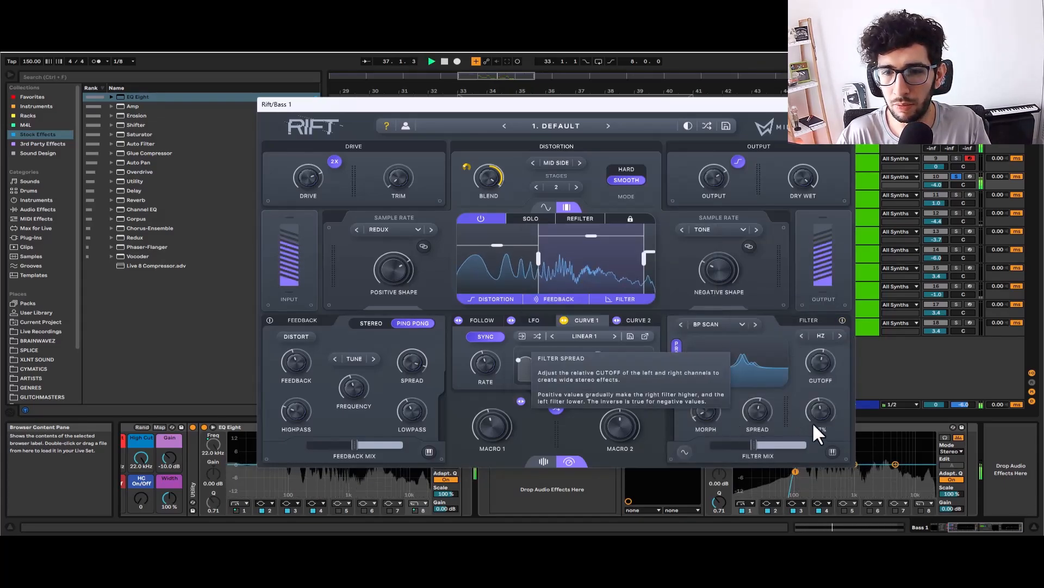
Step: Lower the cutoff of Rift's BP Scan filter slightly while auditioning the soloed bass
{"action": "mouse_move", "coordinate": [822, 365]}
{"action": "key", "text": "space"}
{"action": "left_click_drag", "start_coordinate": [823, 366], "coordinate": [821, 376]}
{"action": "key", "text": "space"}
{"action": "key", "text": "space"}
{"action": "key", "text": "space"}
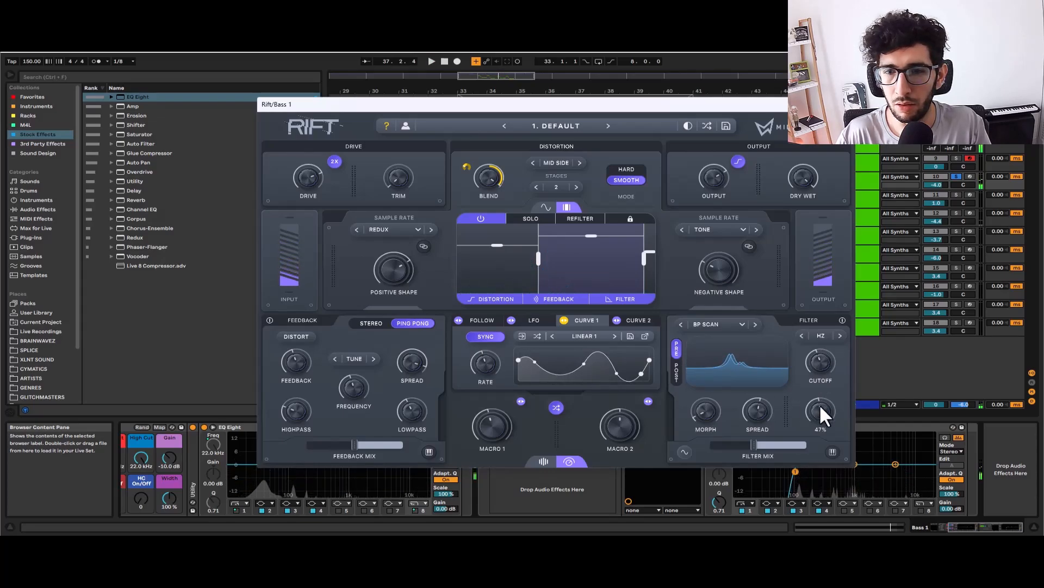
Step: Compare the soloed bass with Rift's feedback section bypassed and enabled
{"action": "left_click", "coordinate": [269, 322]}
{"action": "key", "text": "space"}
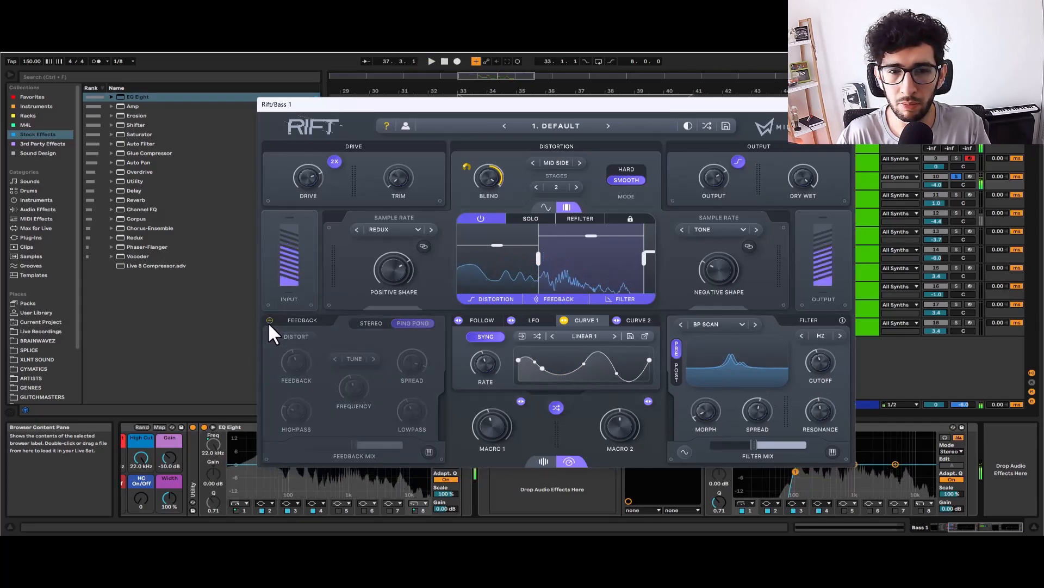
{"action": "left_click", "coordinate": [270, 321]}
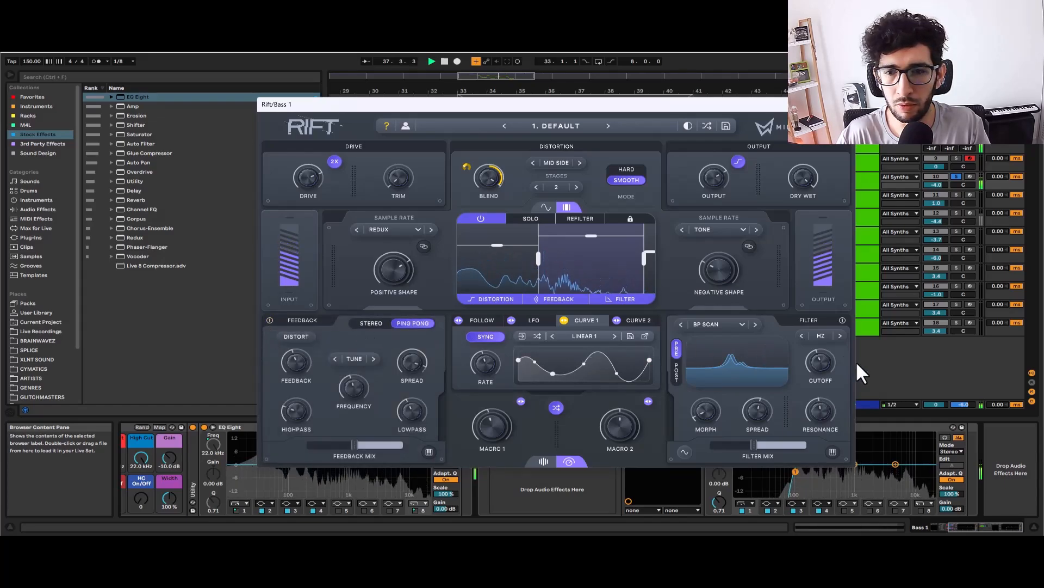
{"action": "key", "text": "space"}
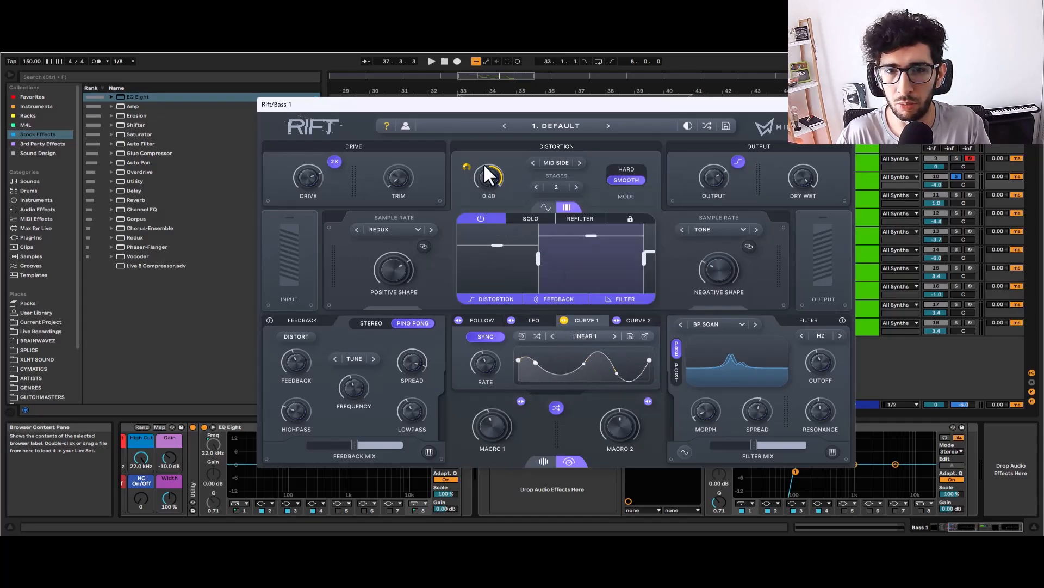
Step: Try modulating Rift's filter cutoff with Curve 1, varying the cutoff and modulation depth while auditioning the bass
{"action": "mouse_move", "coordinate": [491, 166]}
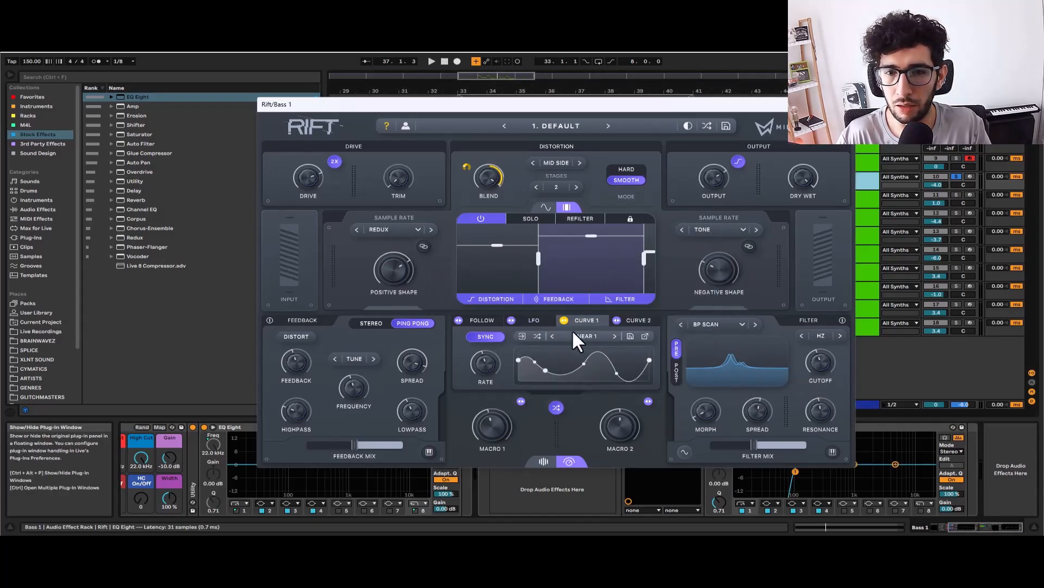
{"action": "left_click_drag", "start_coordinate": [572, 385], "coordinate": [806, 327]}
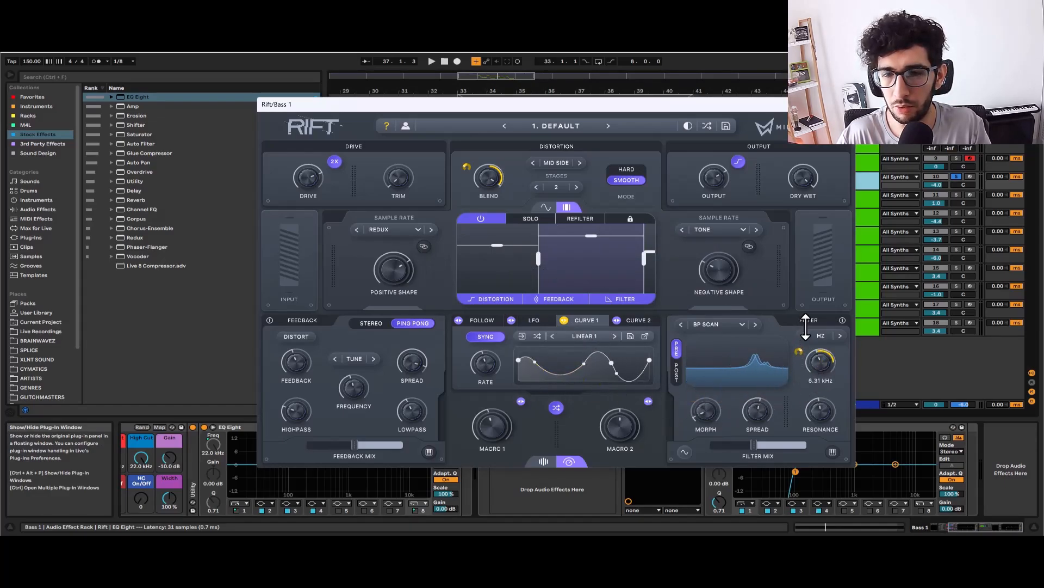
{"action": "key", "text": "space"}
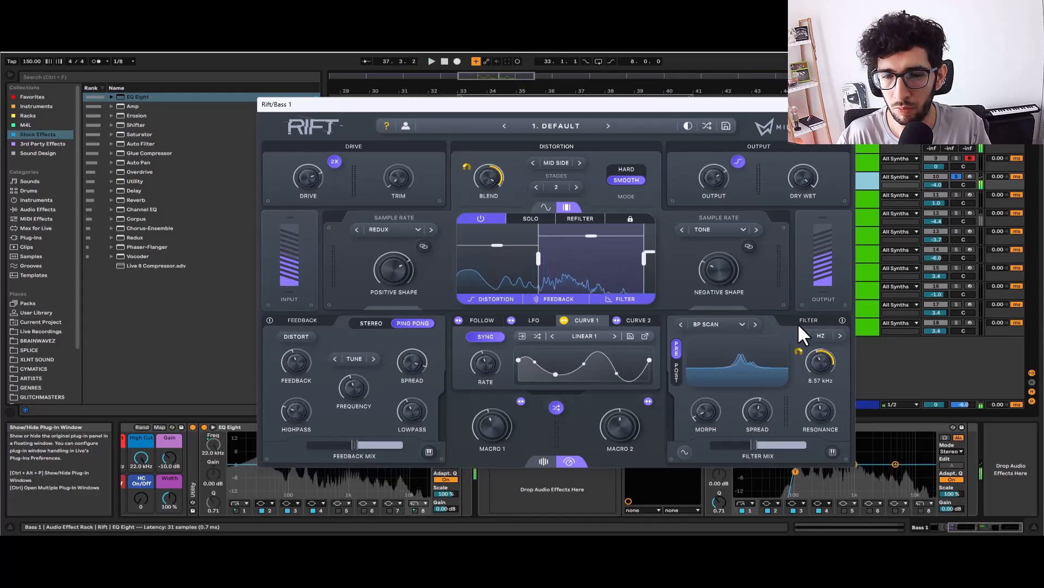
{"action": "key", "text": "space"}
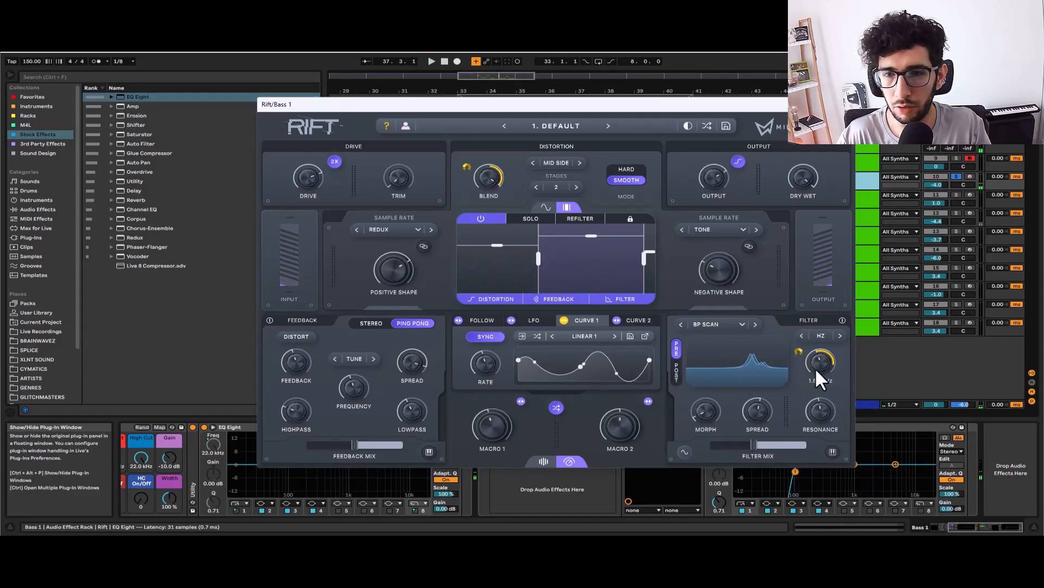
{"action": "key", "text": "space"}
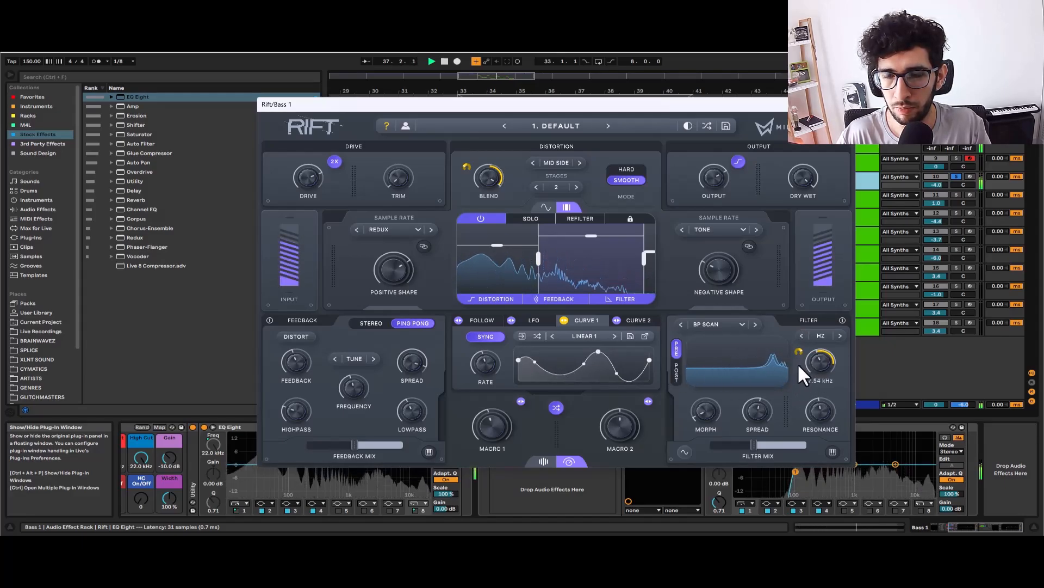
{"action": "left_click_drag", "start_coordinate": [799, 351], "coordinate": [799, 366]}
{"action": "key", "text": "space"}
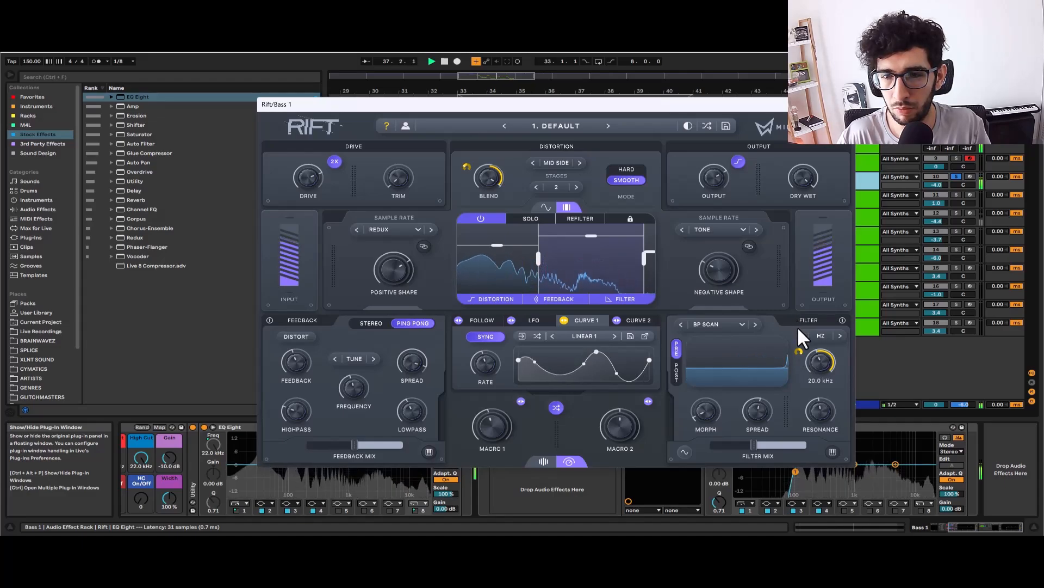
{"action": "key", "text": "space"}
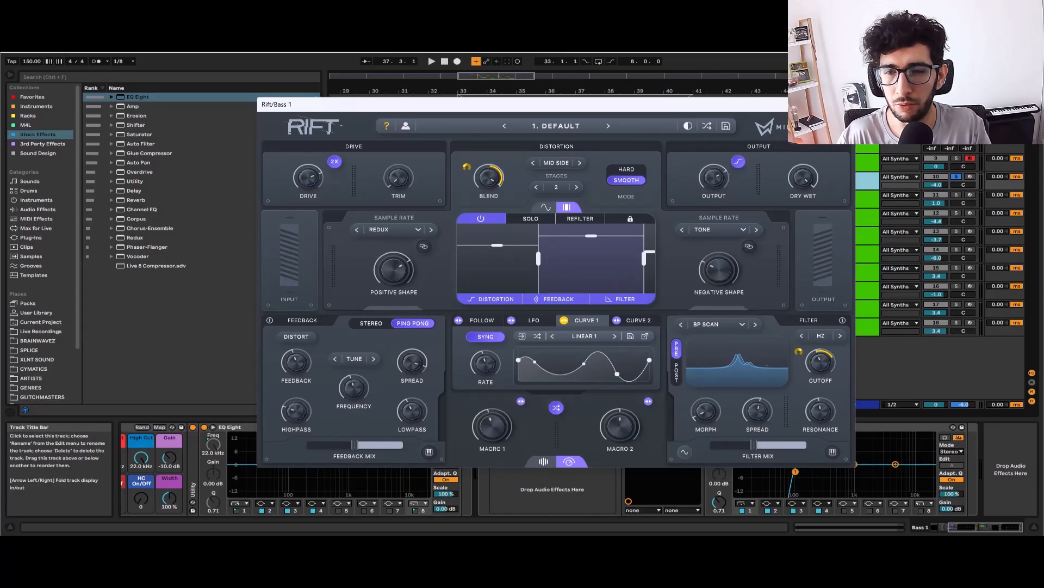
Step: Close the Rift window and audition the original Bass 1 clip at bar 35 against the distorted one at bar 37
{"action": "left_click", "coordinate": [843, 104]}
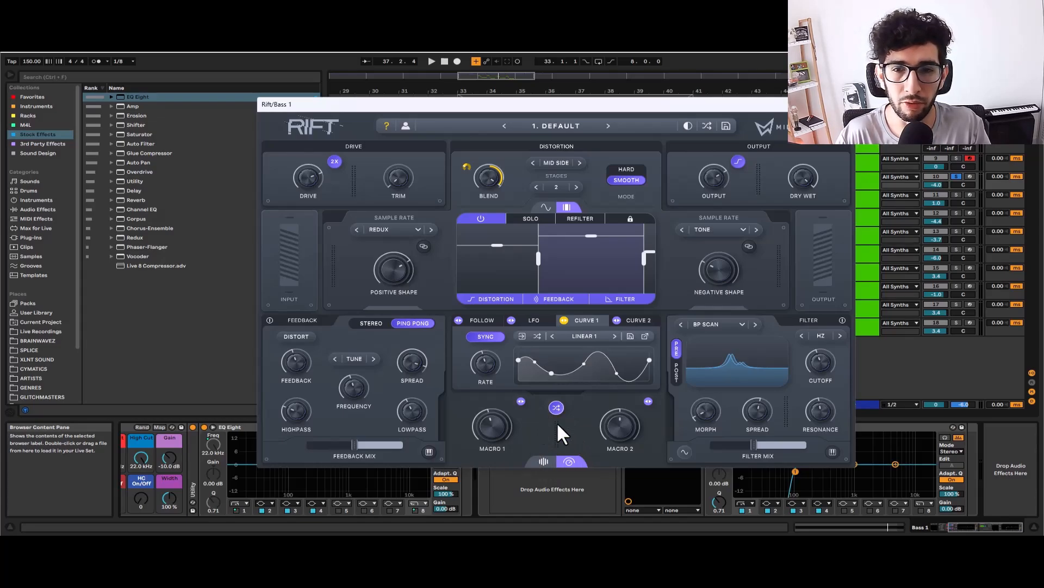
{"action": "left_click", "coordinate": [852, 176]}
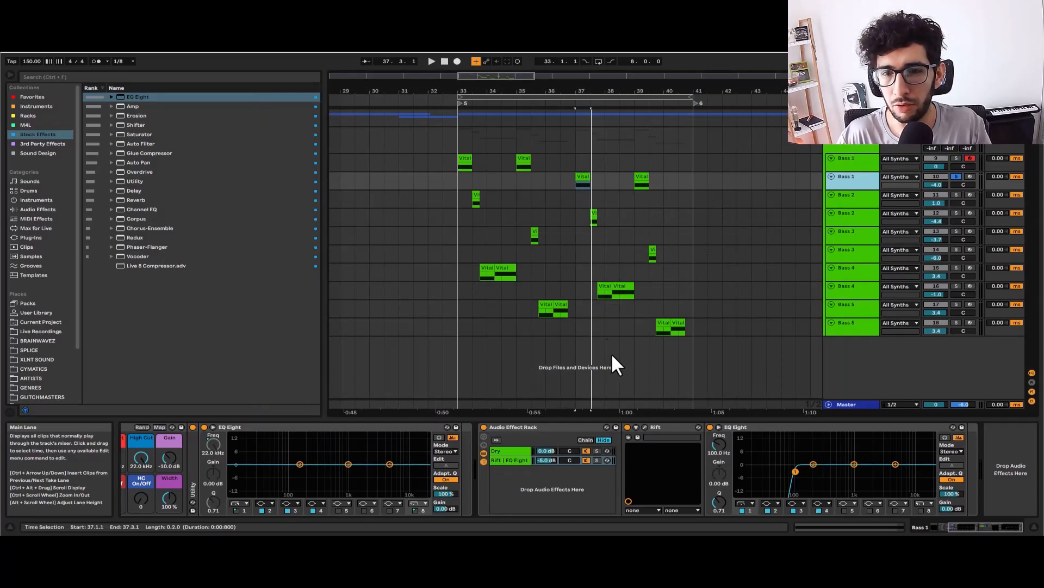
{"action": "left_click", "coordinate": [653, 433]}
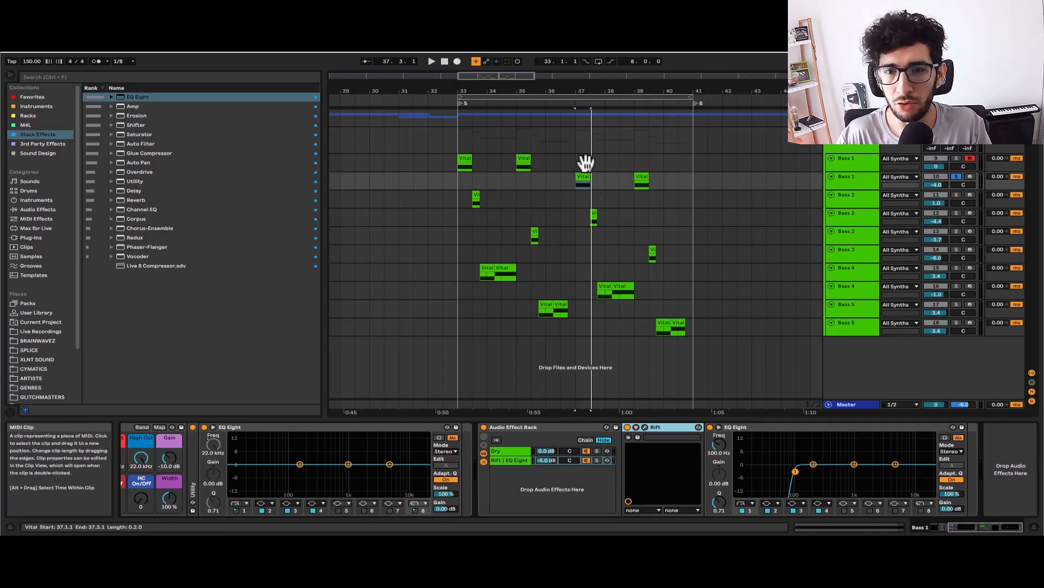
{"action": "left_click", "coordinate": [581, 181]}
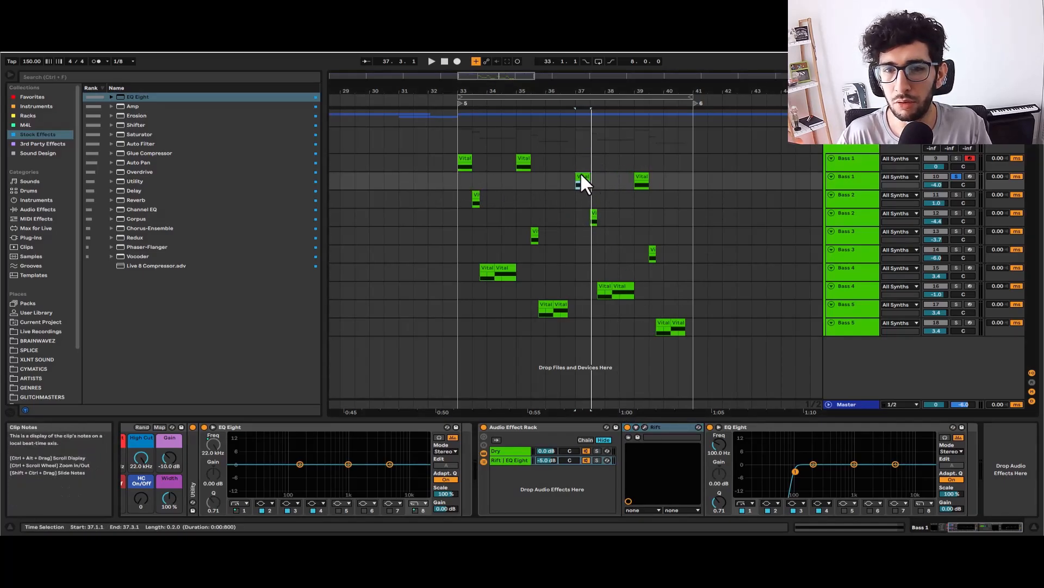
{"action": "left_click", "coordinate": [522, 158]}
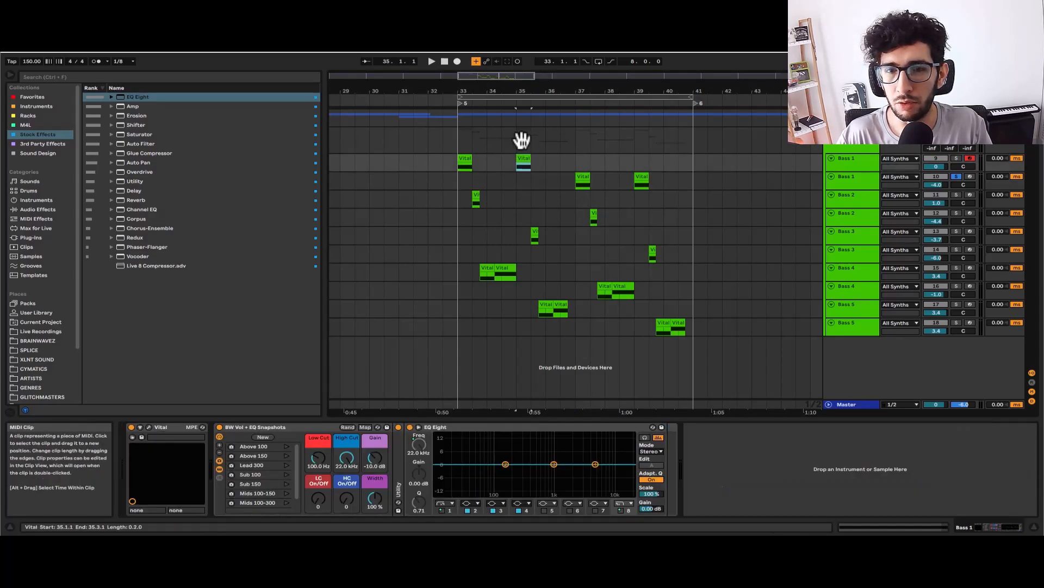
{"action": "key", "text": "space"}
{"action": "left_click", "coordinate": [587, 175]}
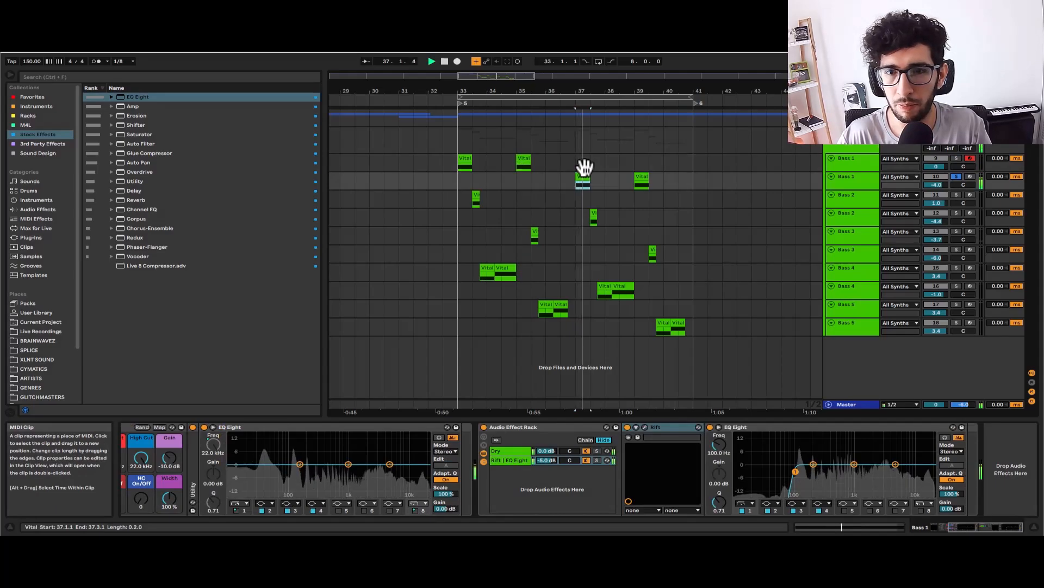
Step: Compare the original Bass 2 clip at bar 33 with its distorted version at bar 37, and check both basses' distortion racks
{"action": "left_click", "coordinate": [476, 185]}
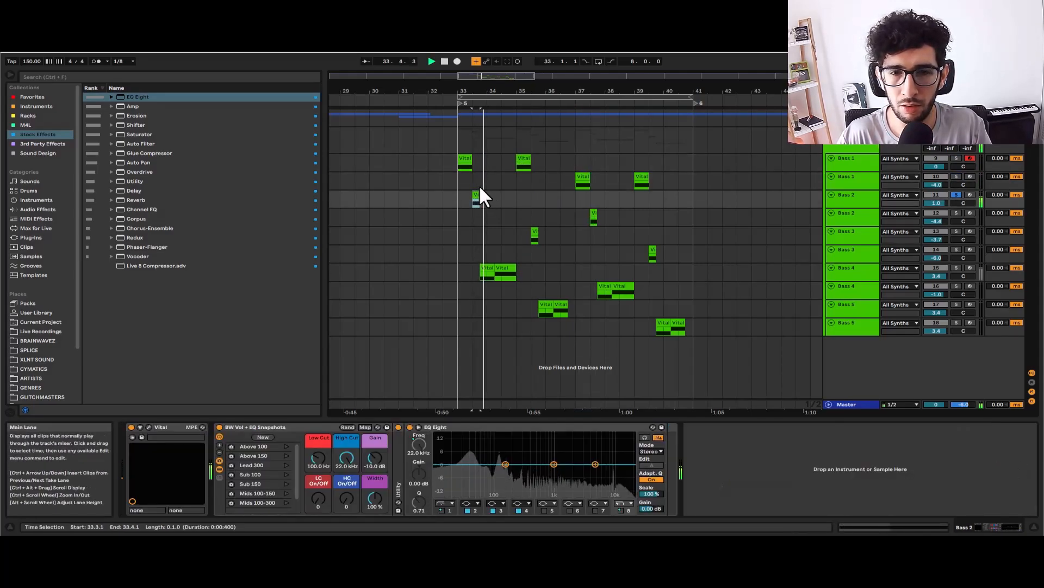
{"action": "left_click", "coordinate": [594, 215]}
{"action": "left_click", "coordinate": [476, 197]}
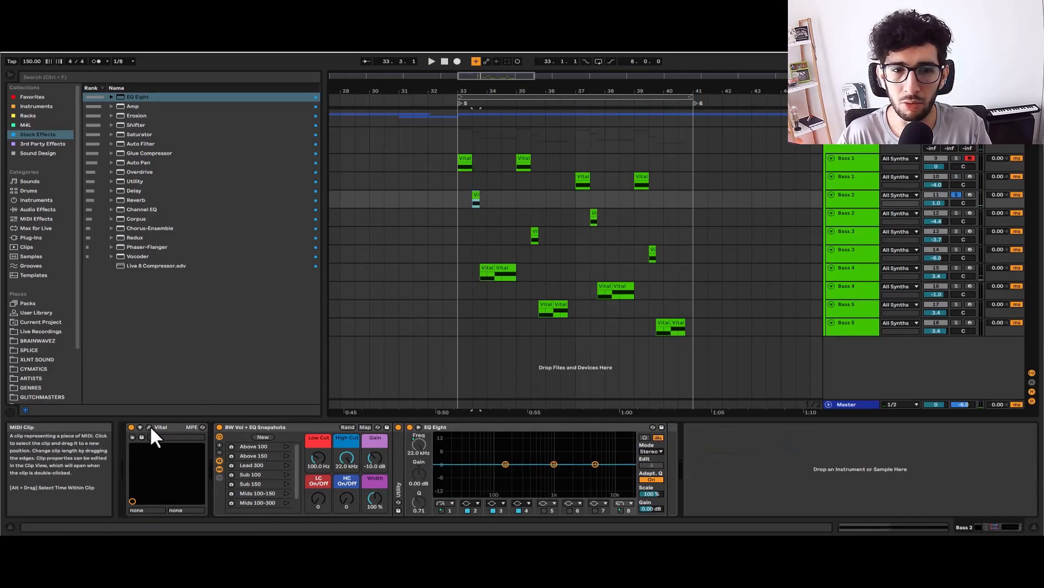
{"action": "left_click", "coordinate": [593, 215]}
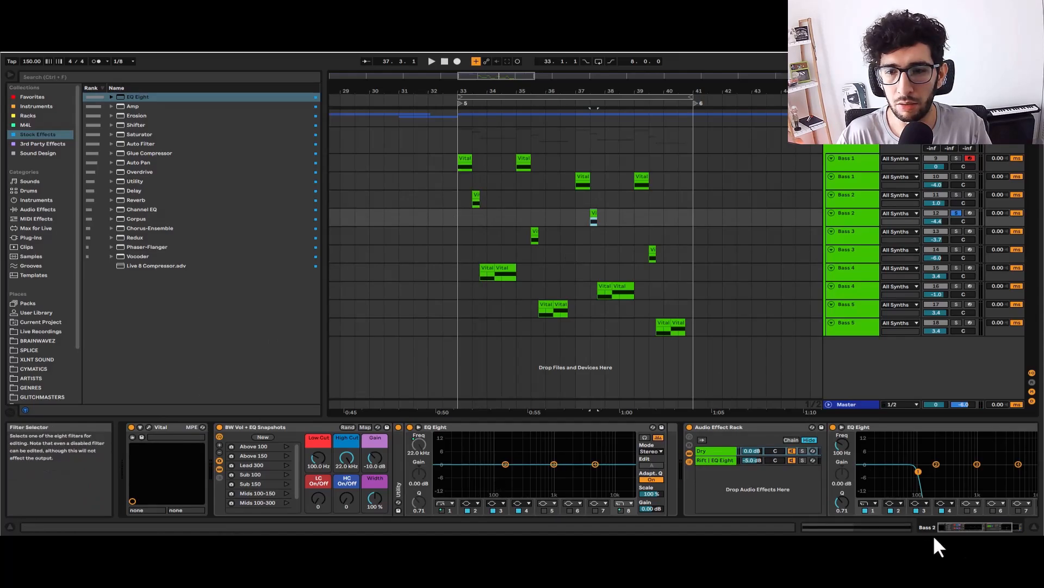
{"action": "left_click", "coordinate": [583, 179]}
{"action": "left_click", "coordinate": [589, 217]}
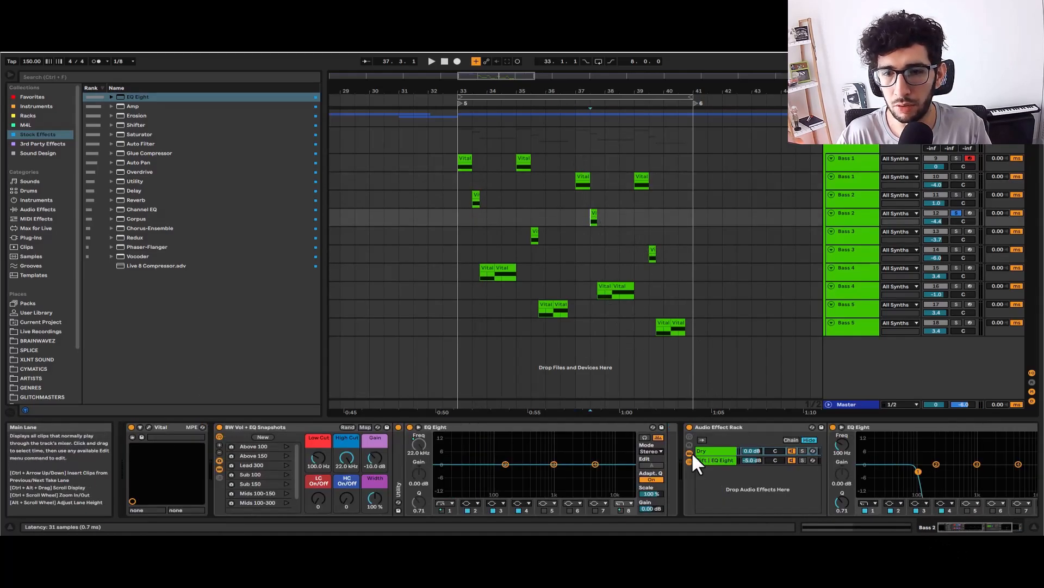
{"action": "left_click", "coordinate": [583, 178]}
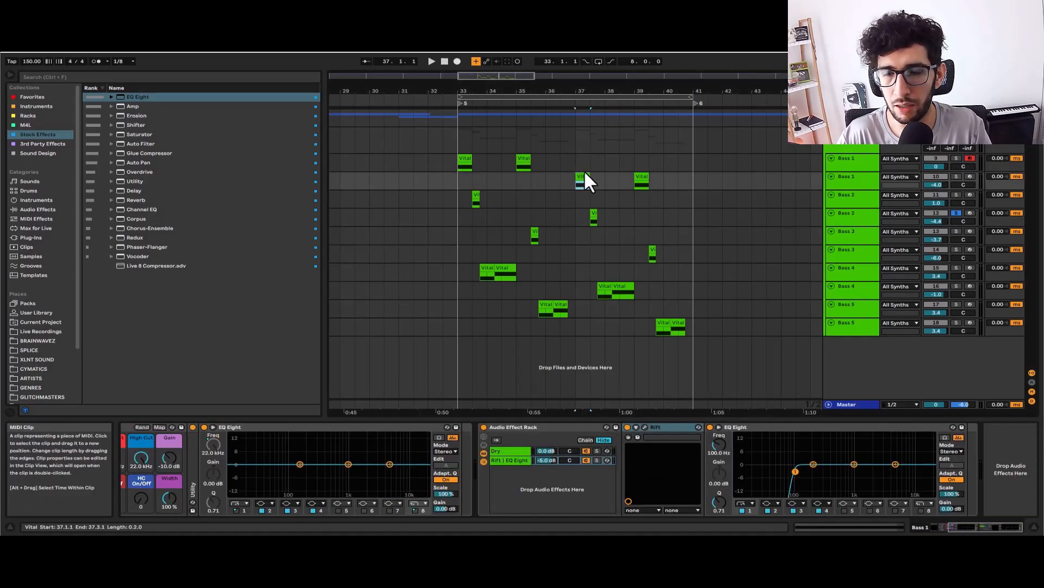
Step: Open the Rift plug-in window from the Rift | EQ Eight chain of the distorted Bass 2 track and reposition it
{"action": "left_click", "coordinate": [594, 215]}
{"action": "left_click", "coordinate": [716, 459]}
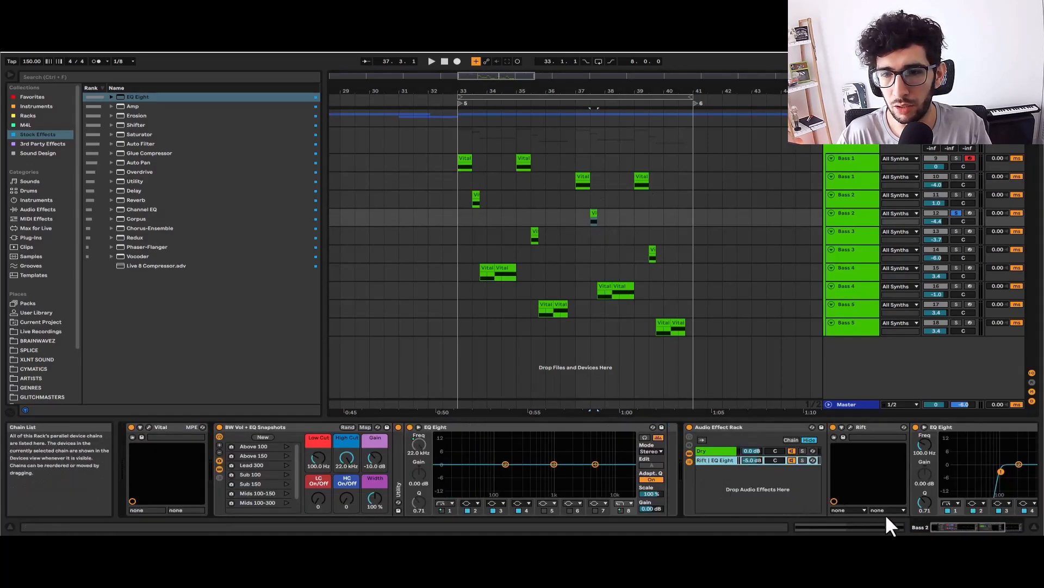
{"action": "left_click_drag", "start_coordinate": [963, 527], "coordinate": [1023, 528]}
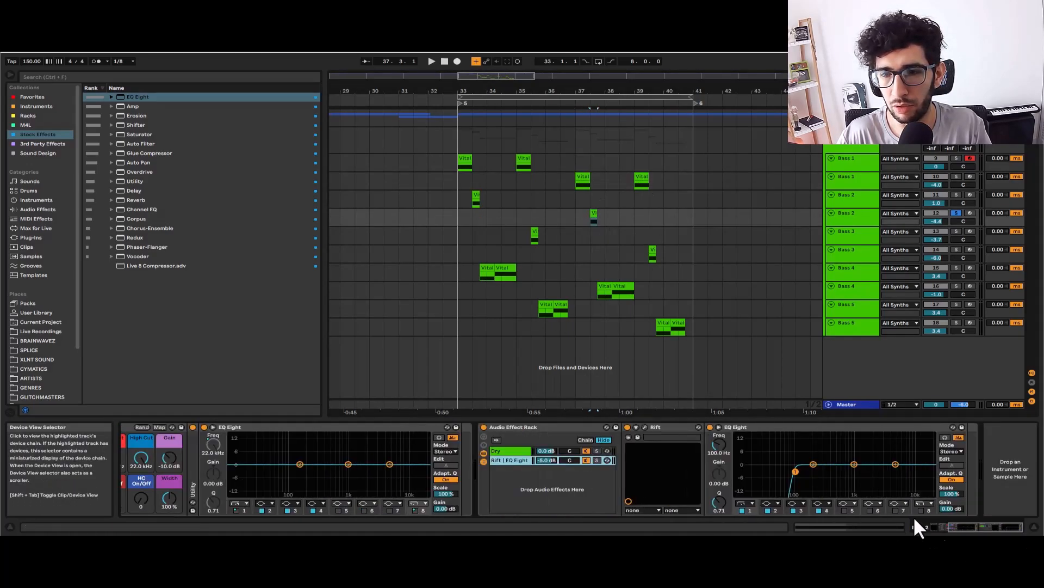
{"action": "left_click", "coordinate": [639, 437]}
{"action": "key", "text": "space"}
{"action": "left_click_drag", "start_coordinate": [513, 105], "coordinate": [562, 103]}
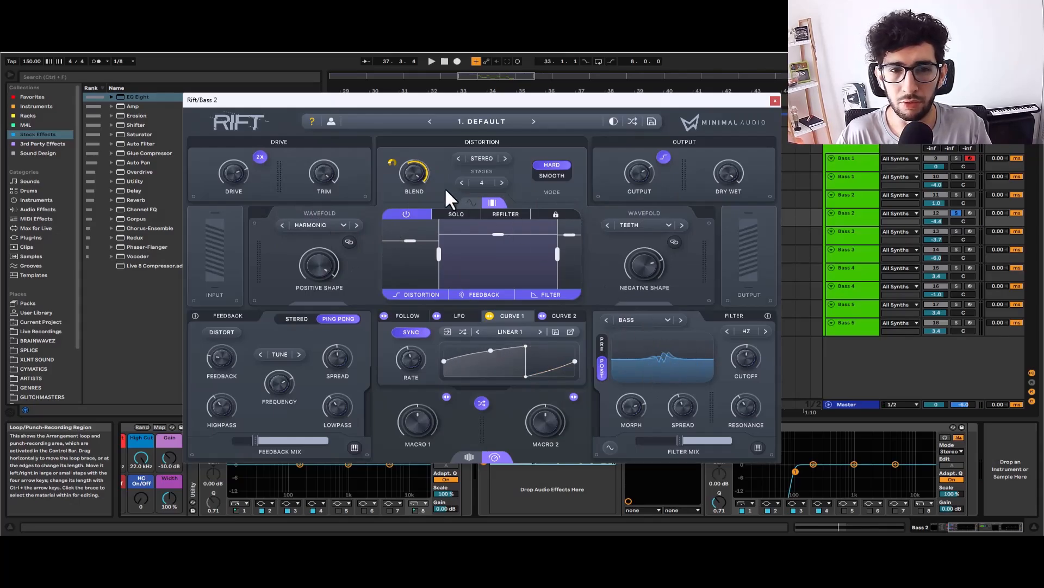
Step: Audition the distorted Bass 2 clip, closing Rift's window to view the arrangement and reopening it
{"action": "key", "text": "space"}
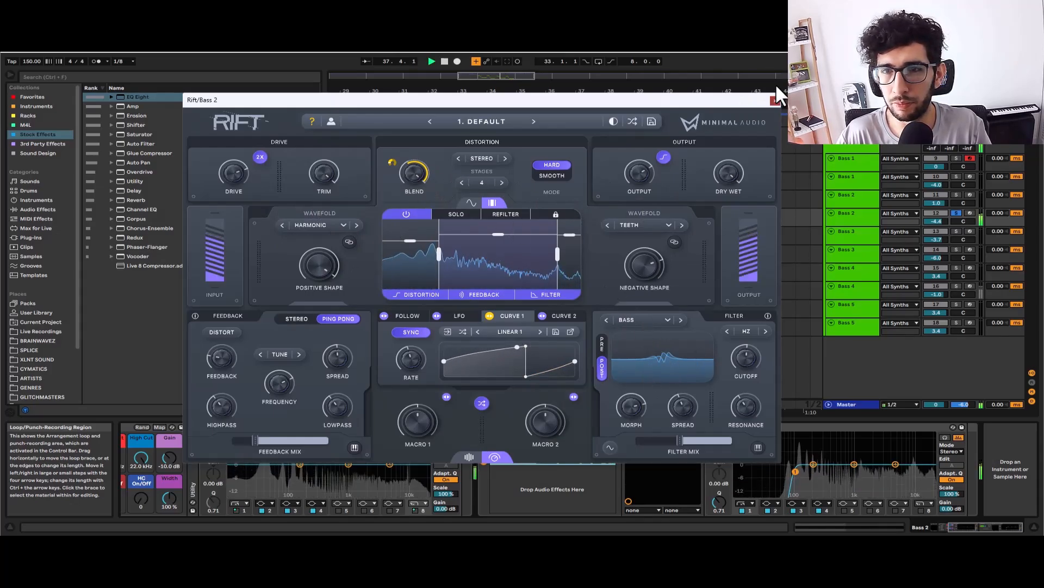
{"action": "left_click", "coordinate": [775, 101]}
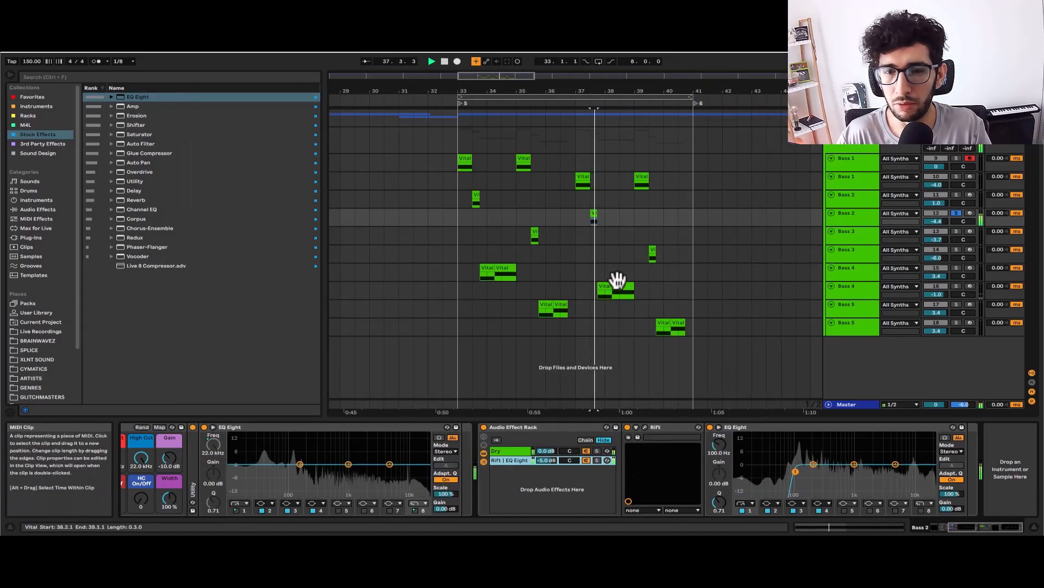
{"action": "left_click", "coordinate": [643, 440]}
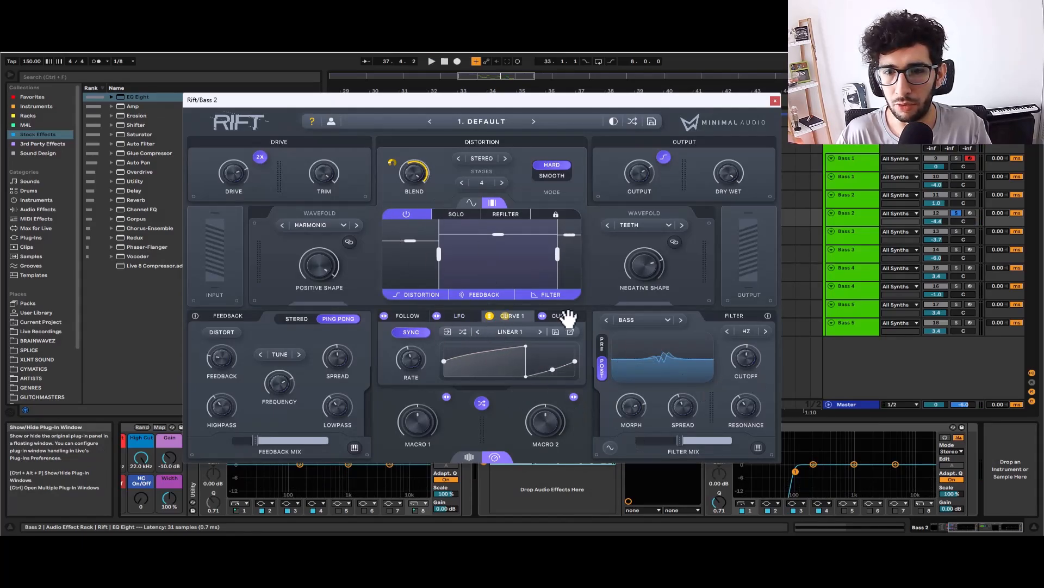
Step: Modulate the filter cutoff with Curve 1 in Bass 2's Rift window, audition the result, and close the window
{"action": "left_click_drag", "start_coordinate": [745, 359], "coordinate": [720, 368]}
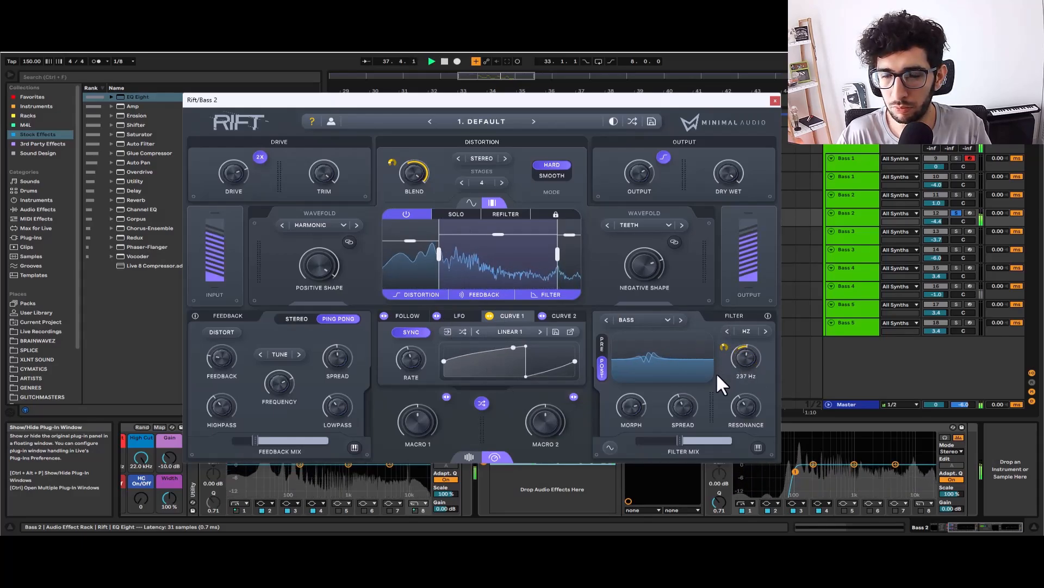
{"action": "left_click", "coordinate": [775, 100]}
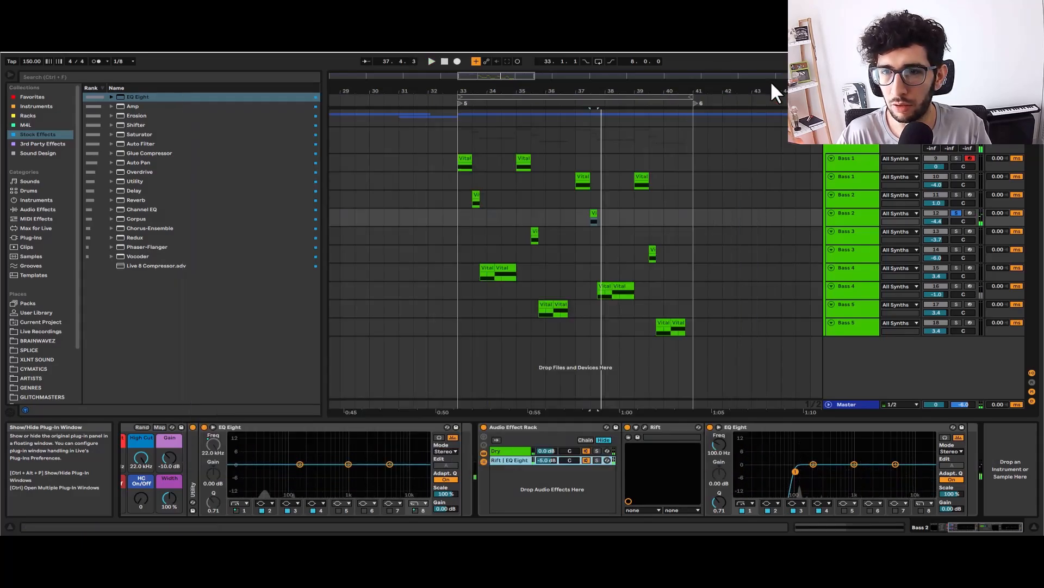
Step: Compare the original Bass 3 clip at bar 35 with its distorted version at bar 39, each soloed
{"action": "left_click", "coordinate": [605, 234]}
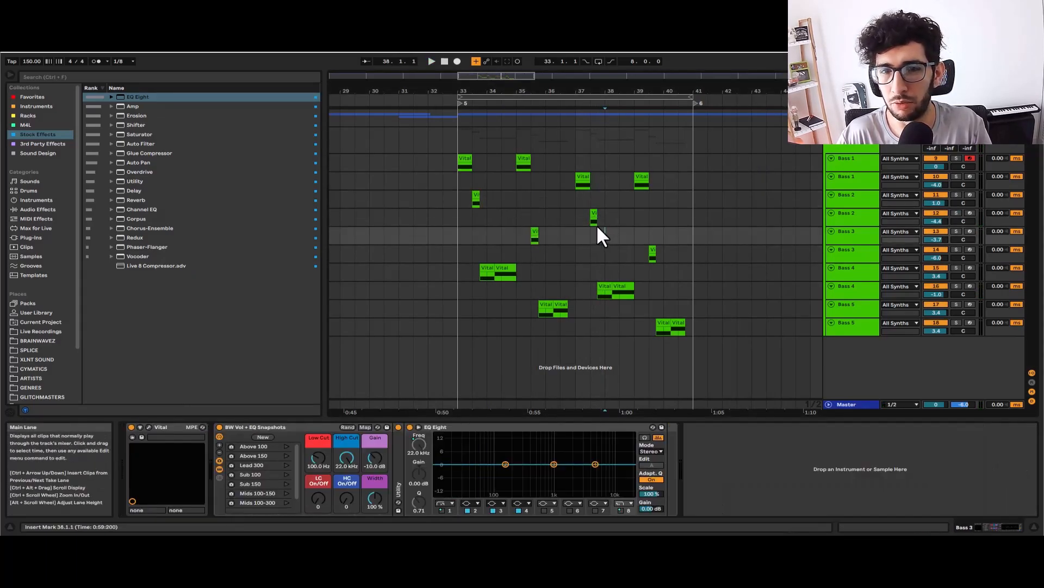
{"action": "scroll", "coordinate": [598, 226], "scroll_direction": "up", "scroll_amount": 3}
{"action": "scroll", "coordinate": [598, 226], "scroll_direction": "down", "scroll_amount": 3}
{"action": "left_click", "coordinate": [533, 232]}
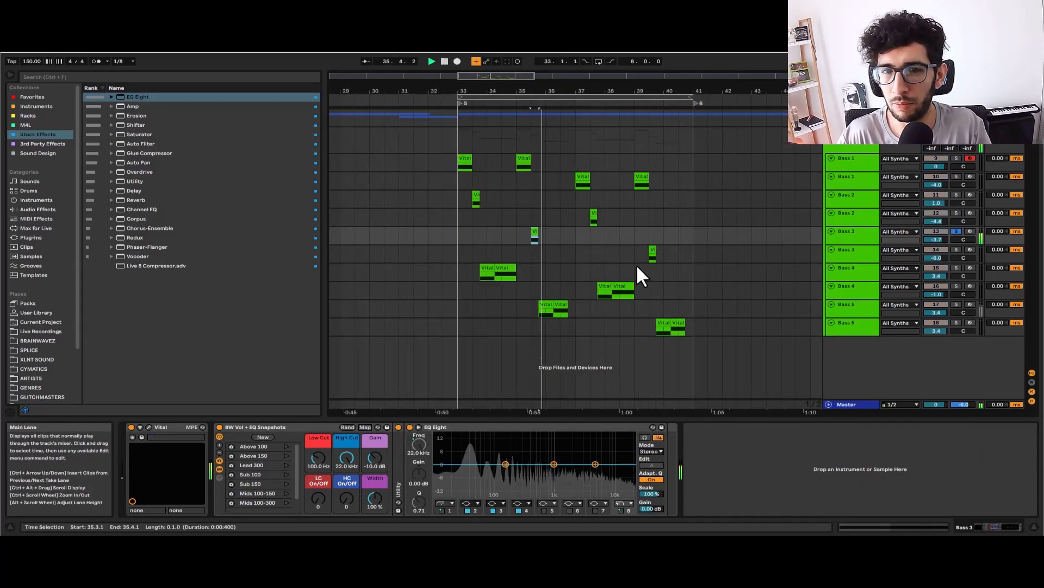
{"action": "left_click", "coordinate": [652, 249]}
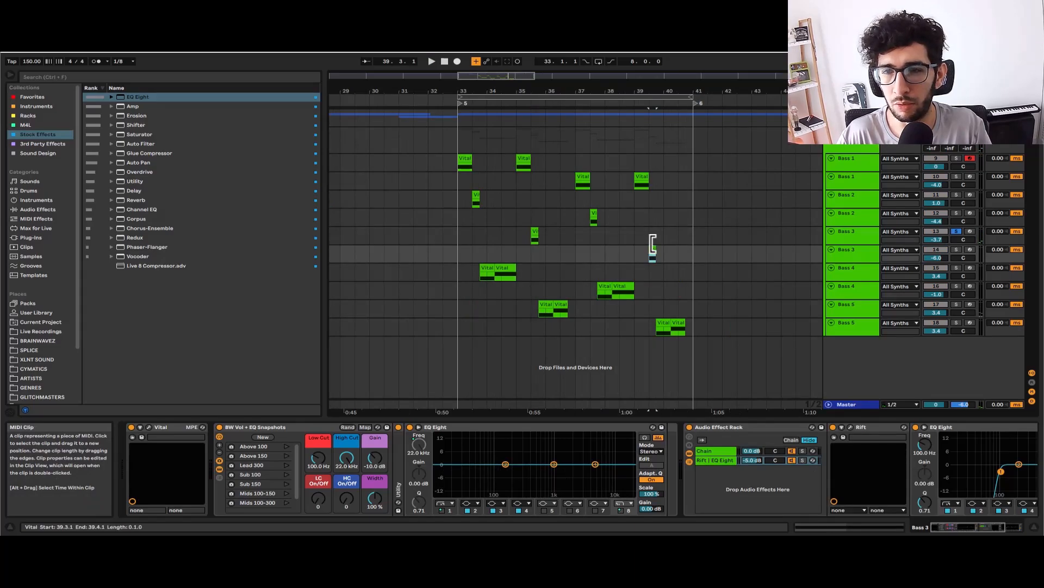
{"action": "key", "text": "space"}
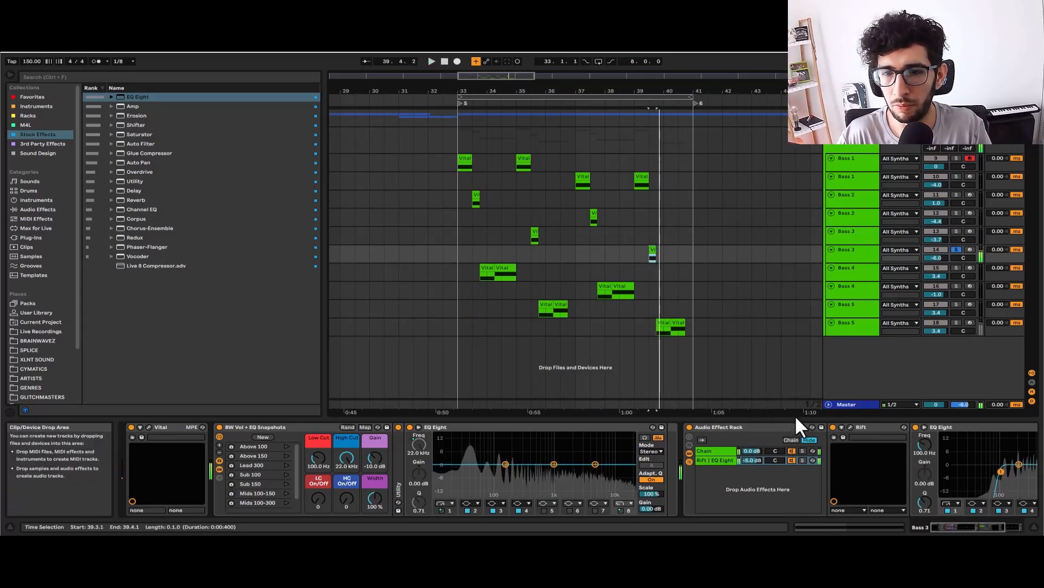
Step: Open the Rift plug-in window on the distorted Bass 3 track and audition the clip while viewing its settings
{"action": "left_click", "coordinate": [851, 439]}
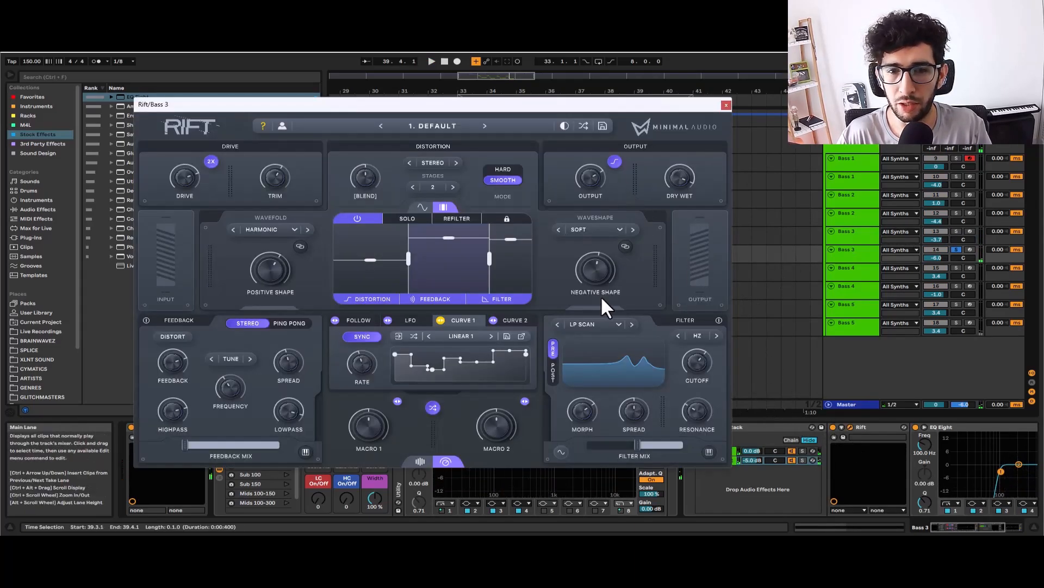
{"action": "key", "text": "space"}
{"action": "key", "text": "space"}
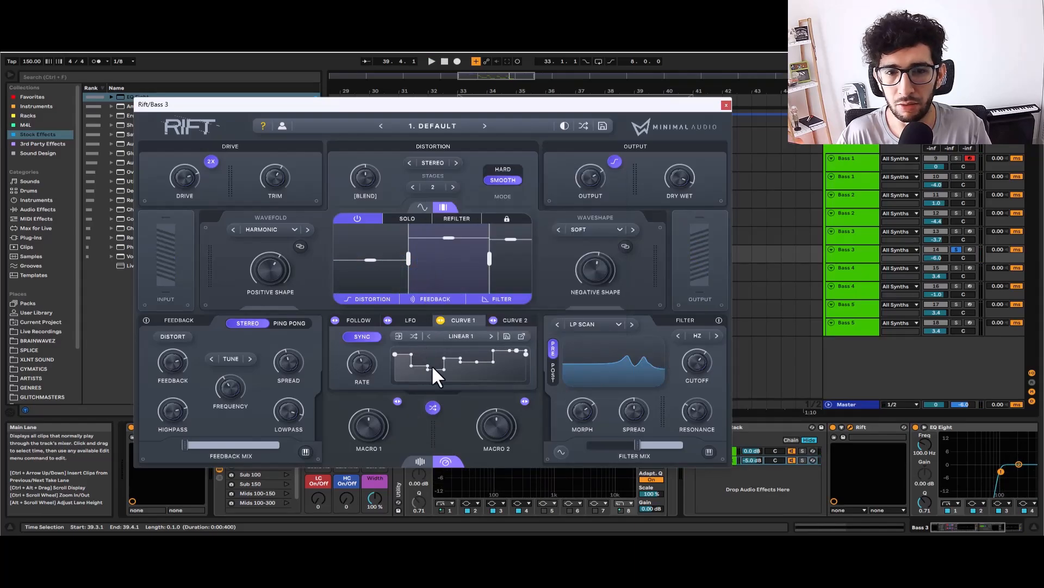
{"action": "key", "text": "space"}
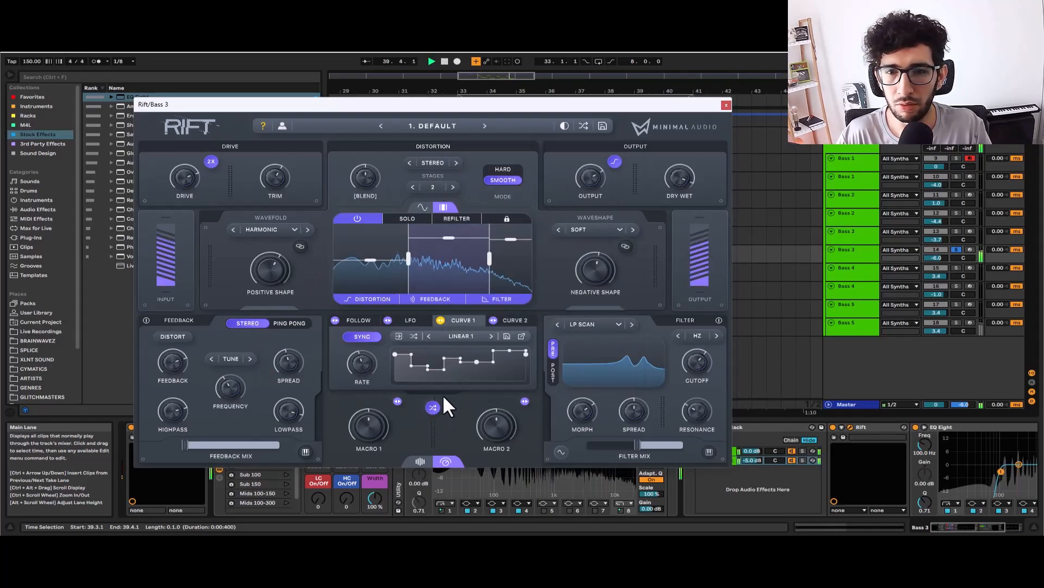
{"action": "key", "text": "space"}
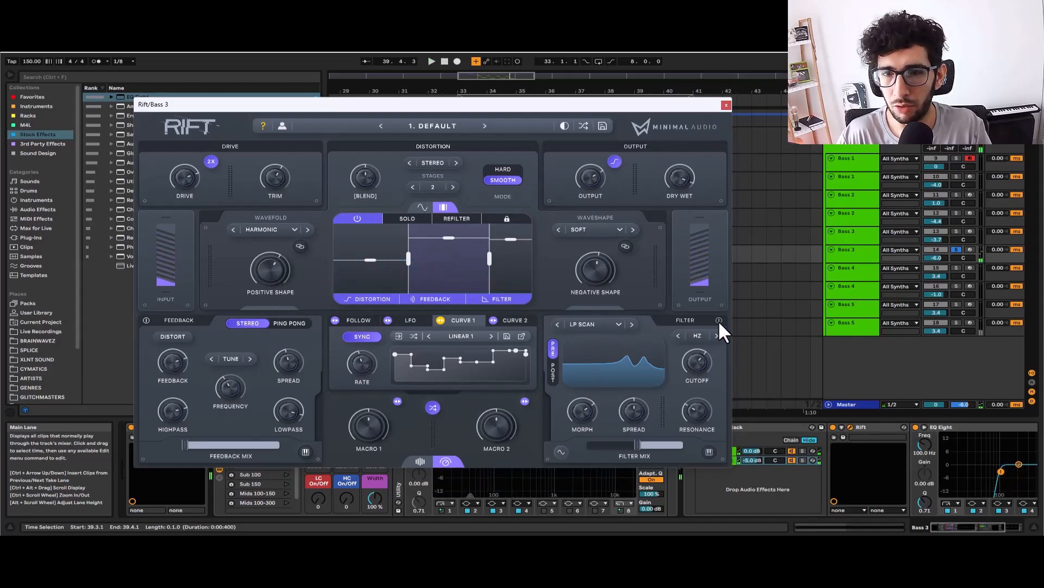
{"action": "key", "text": "space"}
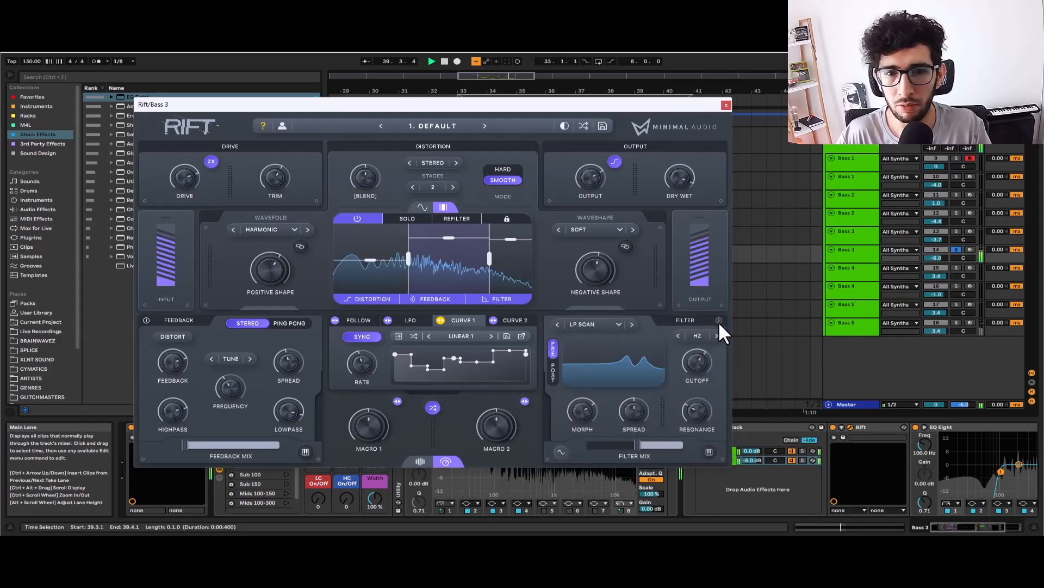
Step: Audition Bass 3 with Rift's feedback section bypassed and re-enabled, and close the plug-in window
{"action": "left_click", "coordinate": [147, 320]}
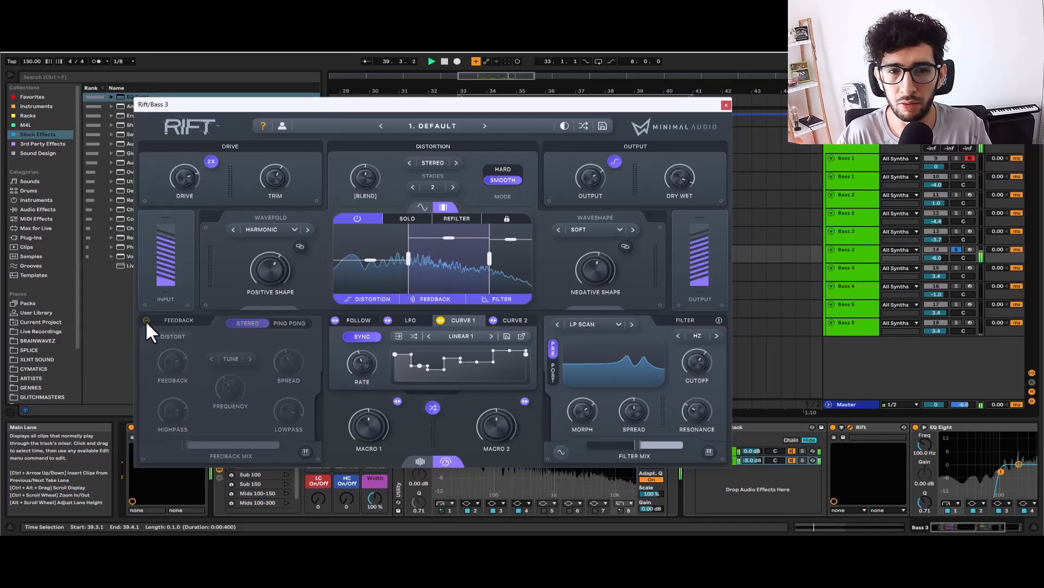
{"action": "left_click", "coordinate": [145, 320]}
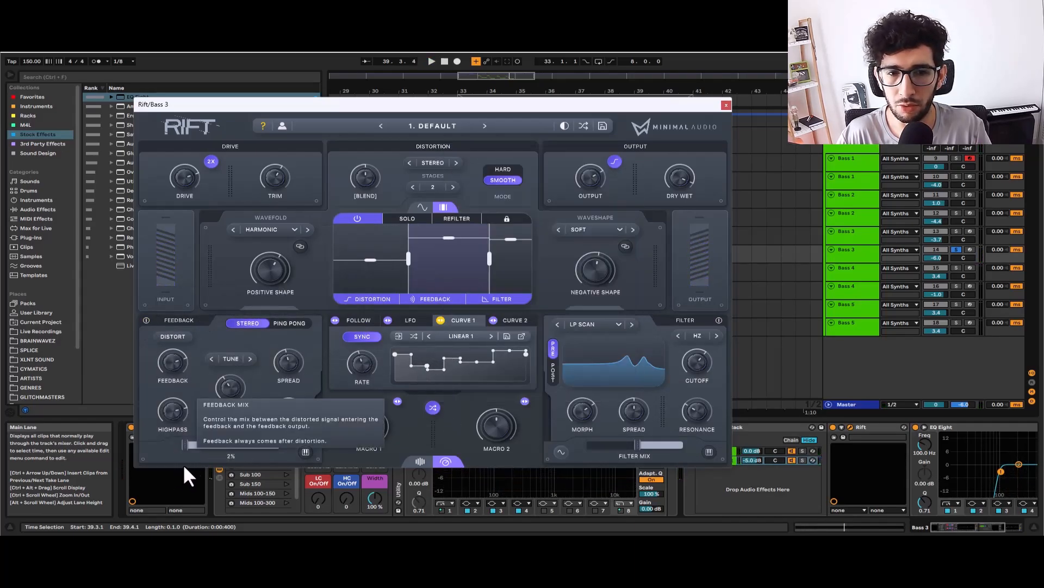
{"action": "key", "text": "space"}
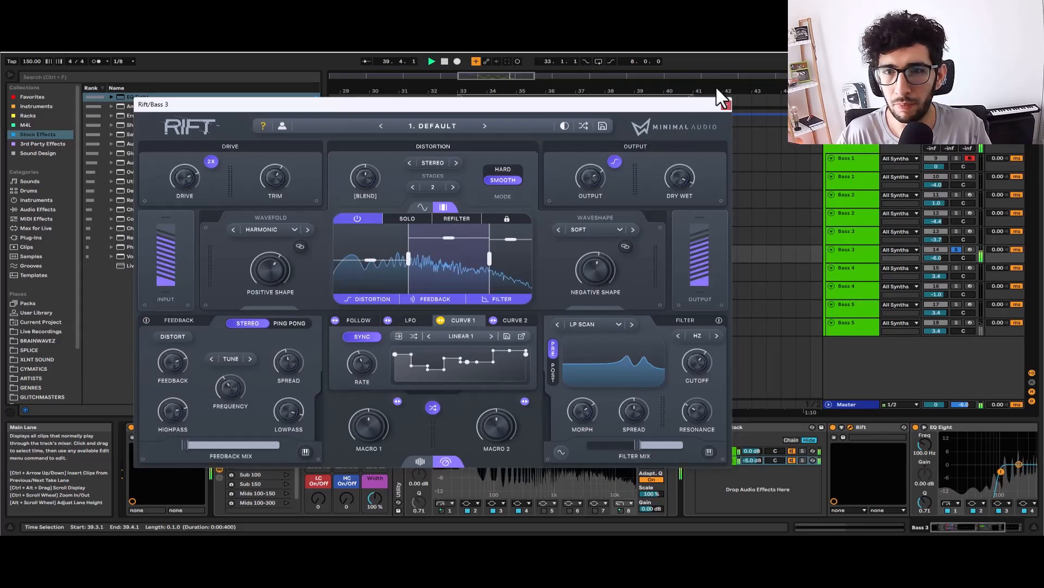
{"action": "left_click", "coordinate": [725, 103]}
Step: Solo and compare the original Bass 4 clip at bar 33 with its distorted version starting in bar 37
{"action": "left_click", "coordinate": [629, 286]}
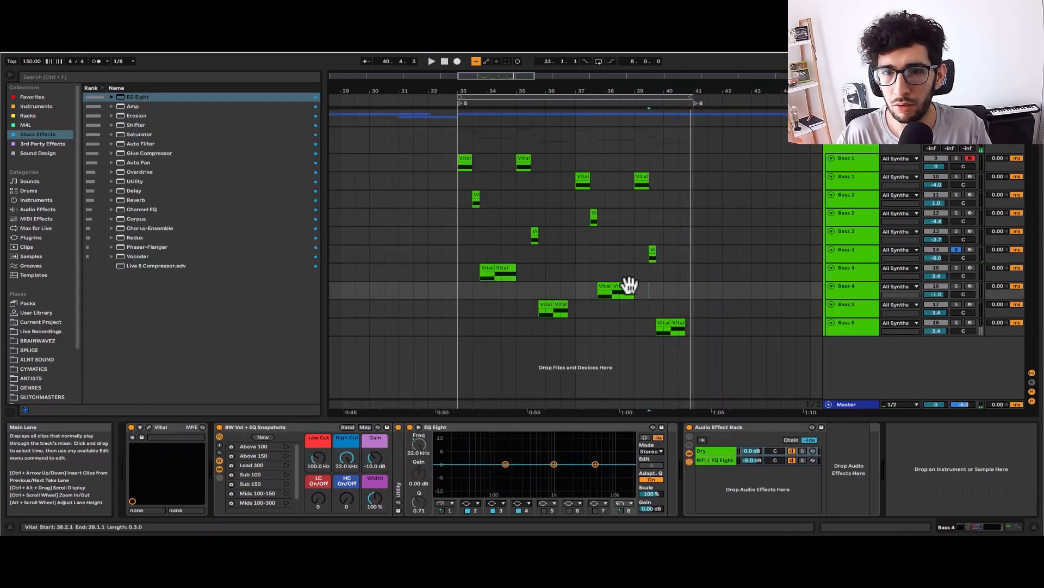
{"action": "left_click", "coordinate": [491, 267]}
{"action": "key", "text": "s"}
{"action": "key", "text": "space"}
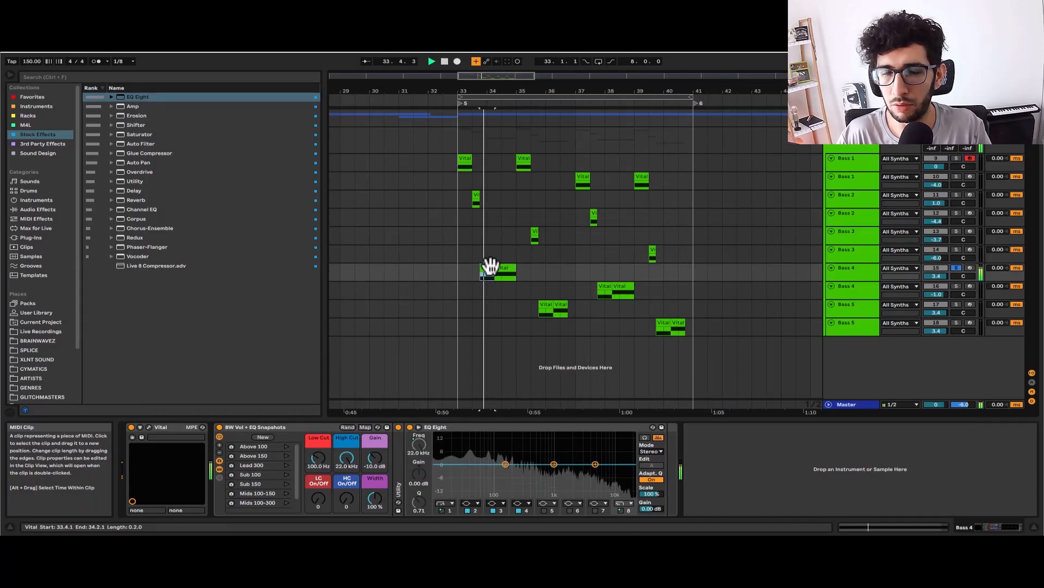
{"action": "left_click", "coordinate": [605, 285]}
{"action": "key", "text": "s"}
{"action": "key", "text": "space"}
{"action": "key", "text": "space"}
Step: Open the Rift plug-in window from the Rift | EQ Eight chain of the distorted Bass 4 track and reposition it
{"action": "left_click", "coordinate": [717, 460]}
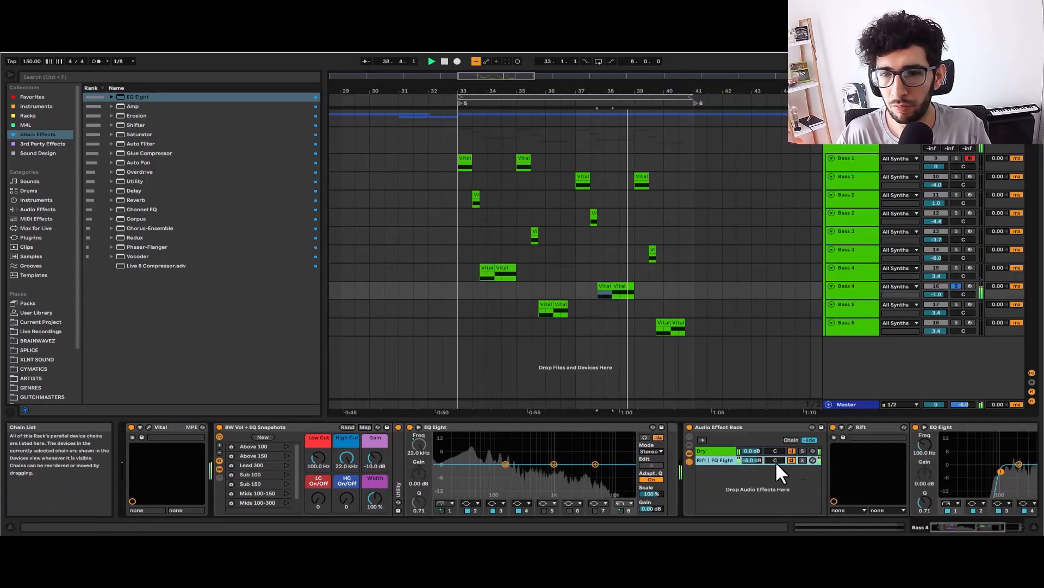
{"action": "left_click", "coordinate": [845, 437]}
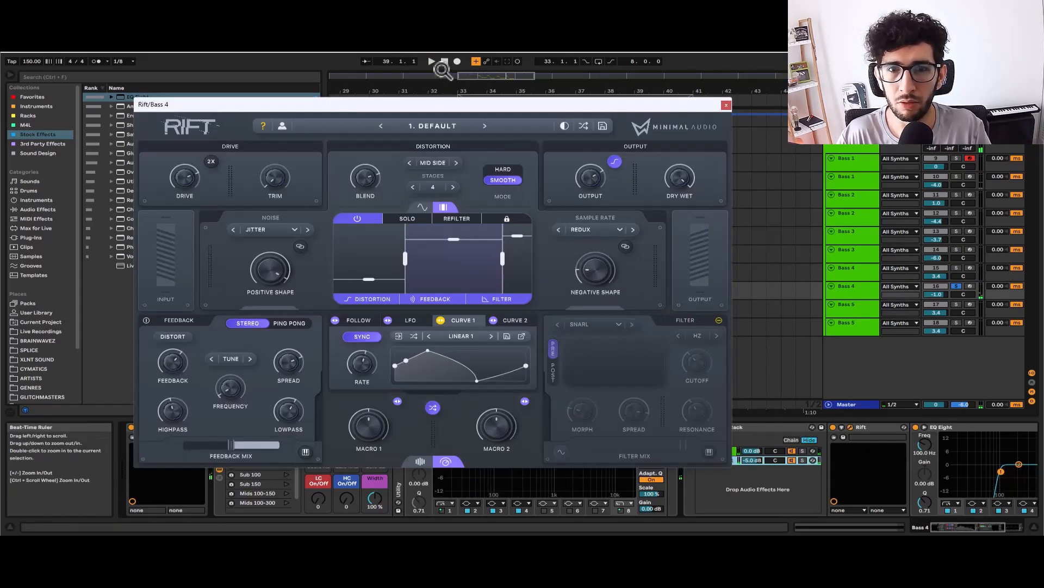
{"action": "left_click_drag", "start_coordinate": [451, 103], "coordinate": [546, 102]}
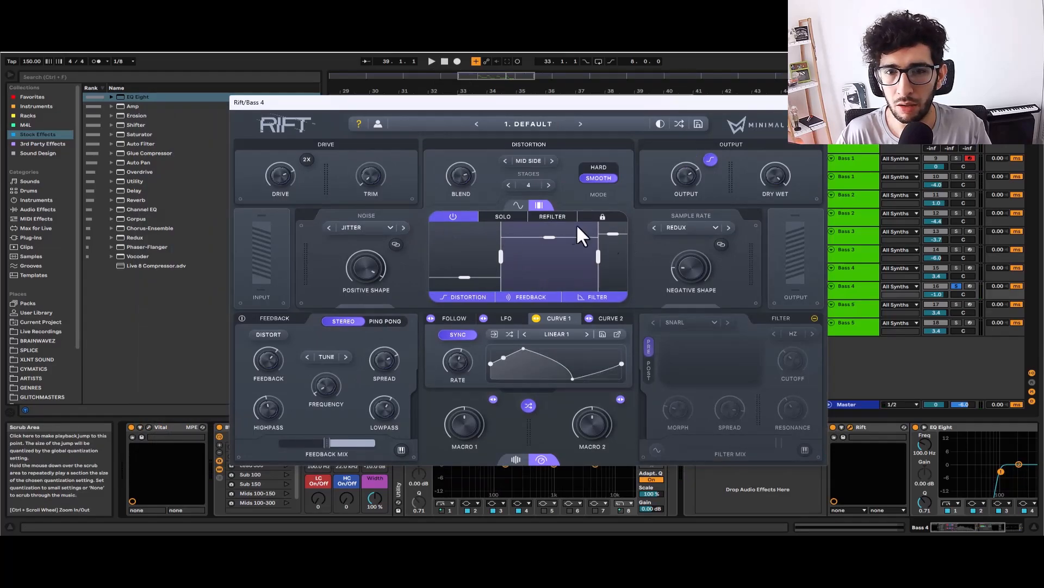
Step: Check the distortion types available for Rift's positive shape, audition the distorted Bass 4 clip, and close the plug-in window
{"action": "left_click", "coordinate": [372, 223]}
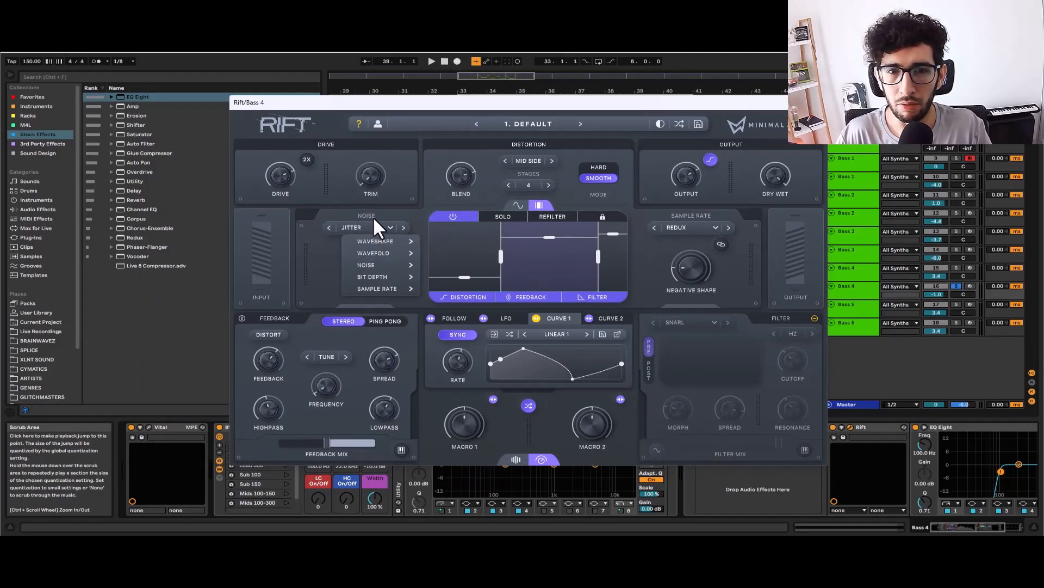
{"action": "left_click", "coordinate": [366, 223]}
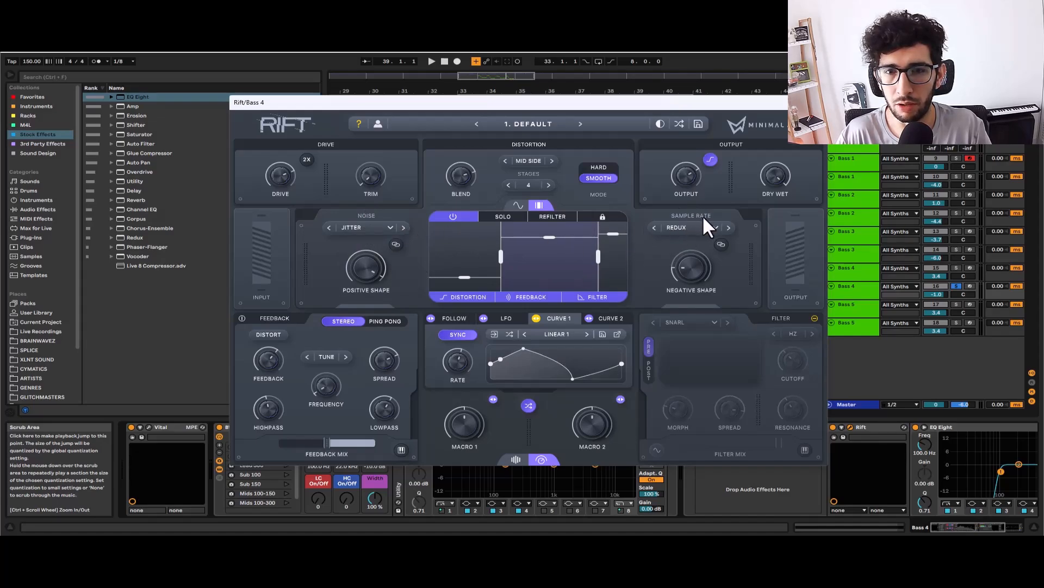
{"action": "key", "text": "space"}
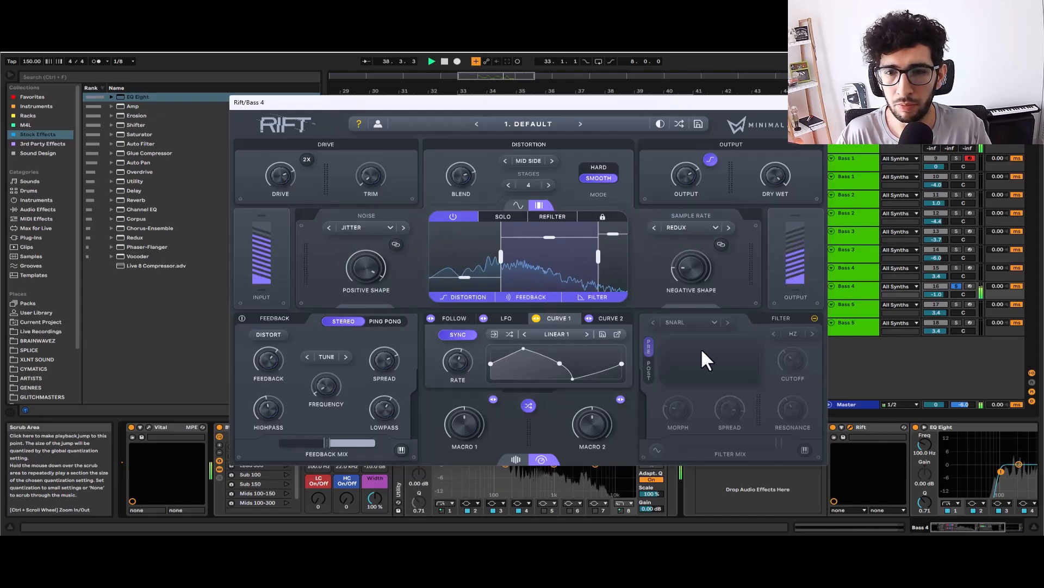
{"action": "key", "text": "space"}
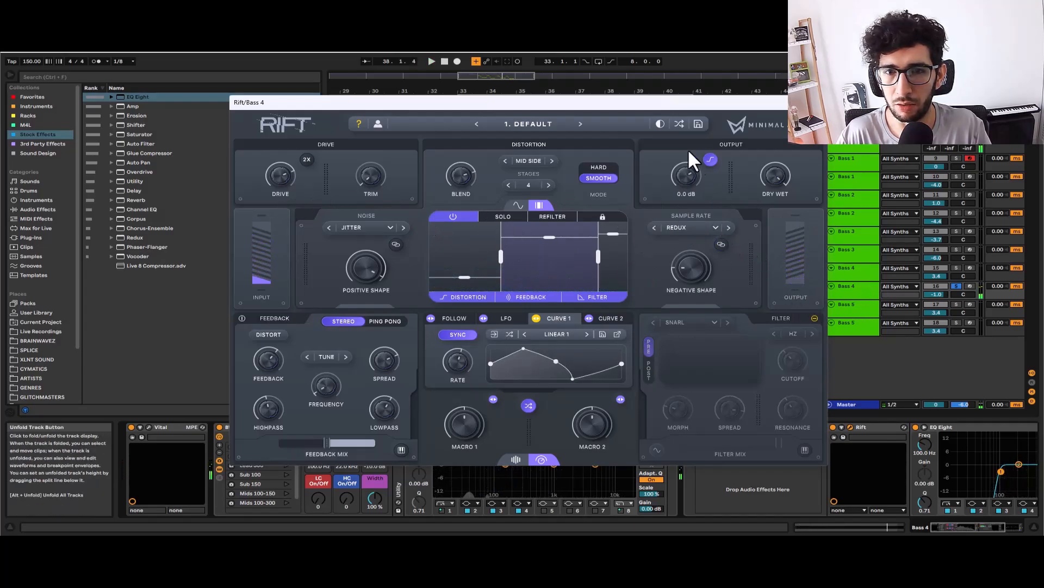
{"action": "key", "text": "space"}
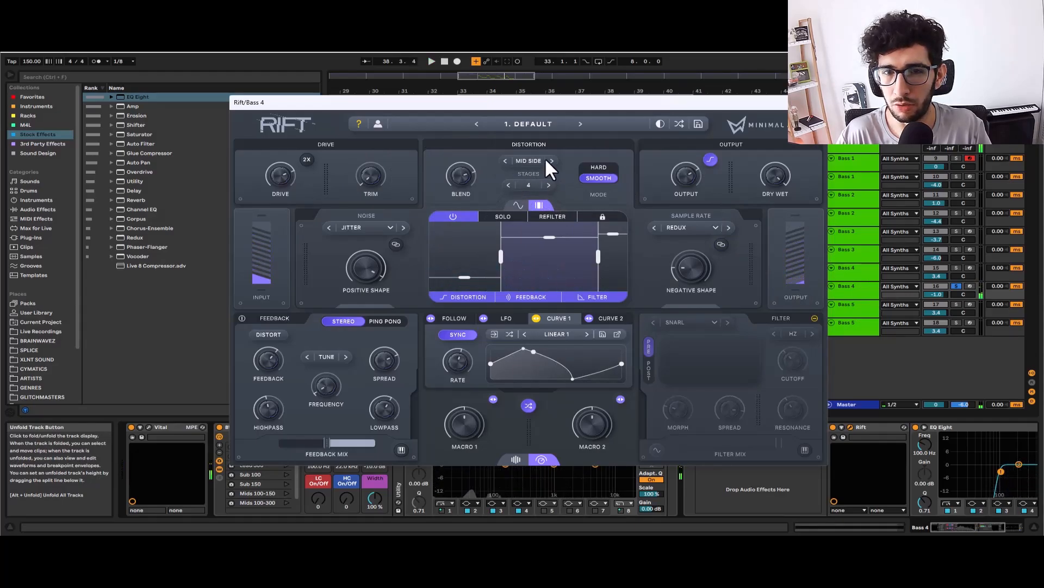
{"action": "left_click", "coordinate": [815, 103]}
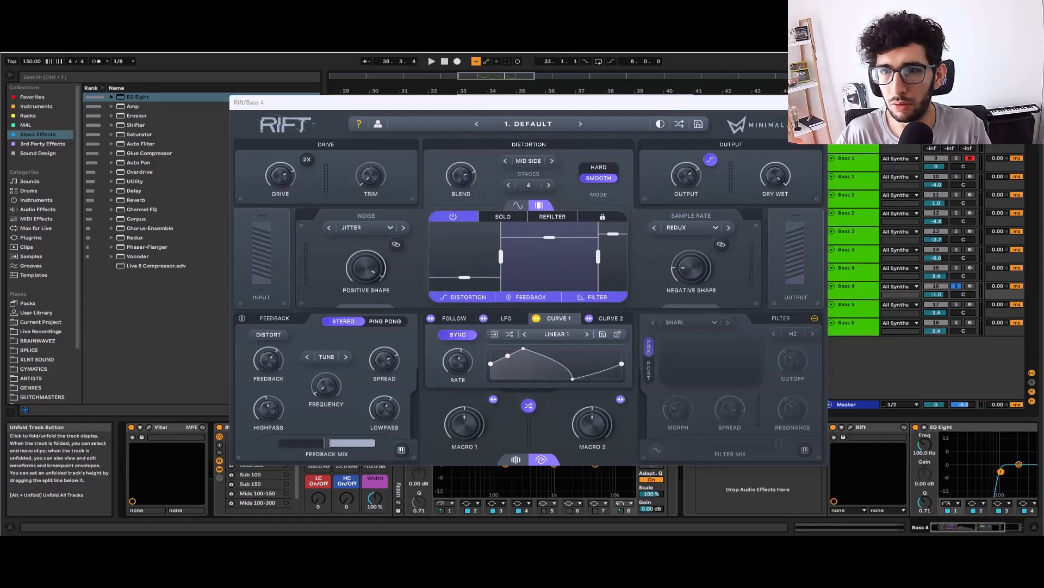
Step: Compare the distorted Bass 5 clip at bar 39 with the original Bass 5 clip at bar 35
{"action": "left_click", "coordinate": [665, 324]}
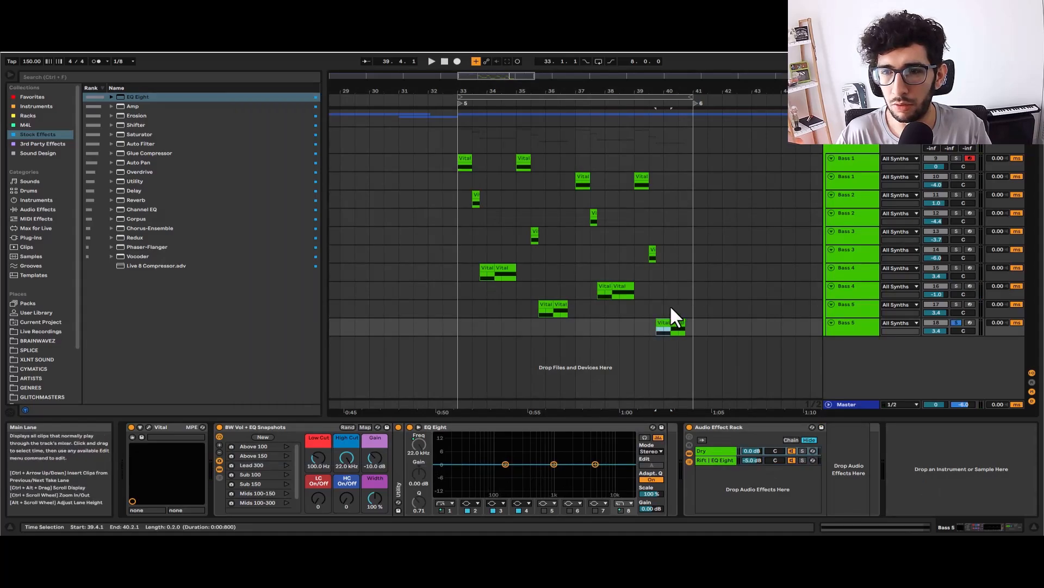
{"action": "key", "text": "space"}
{"action": "key", "text": "space"}
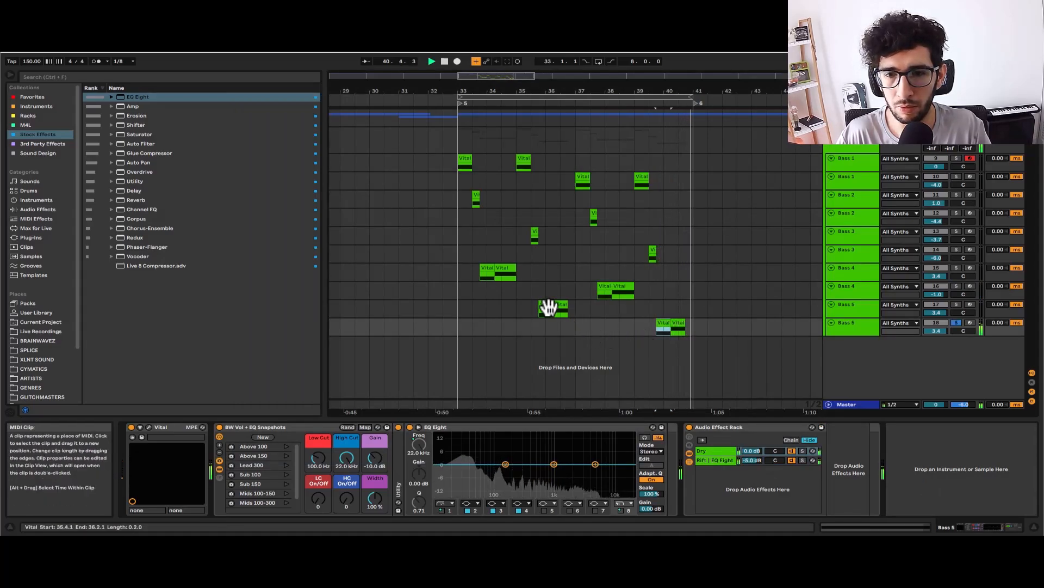
{"action": "left_click", "coordinate": [548, 307]}
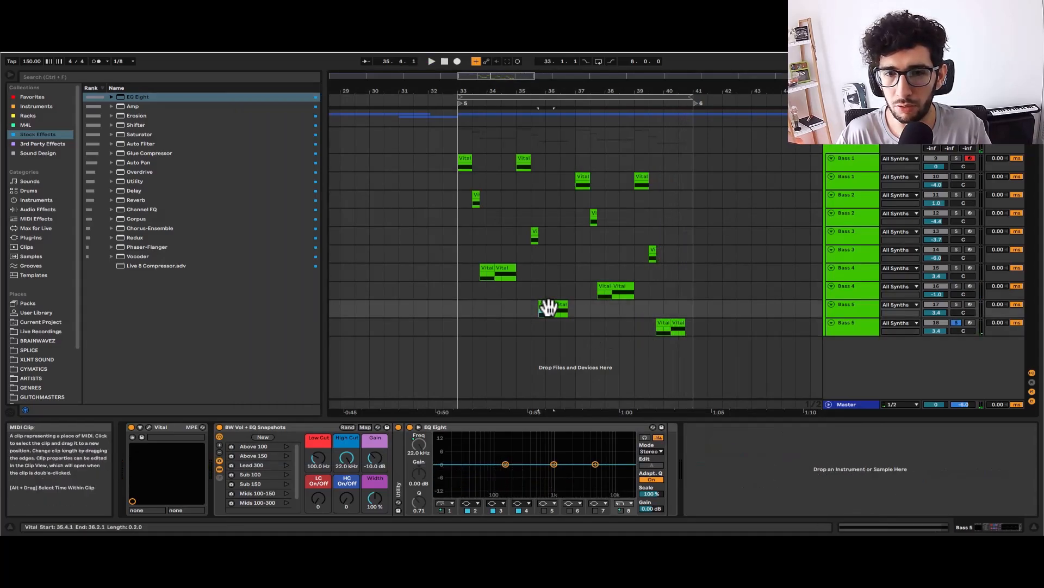
{"action": "key", "text": "space"}
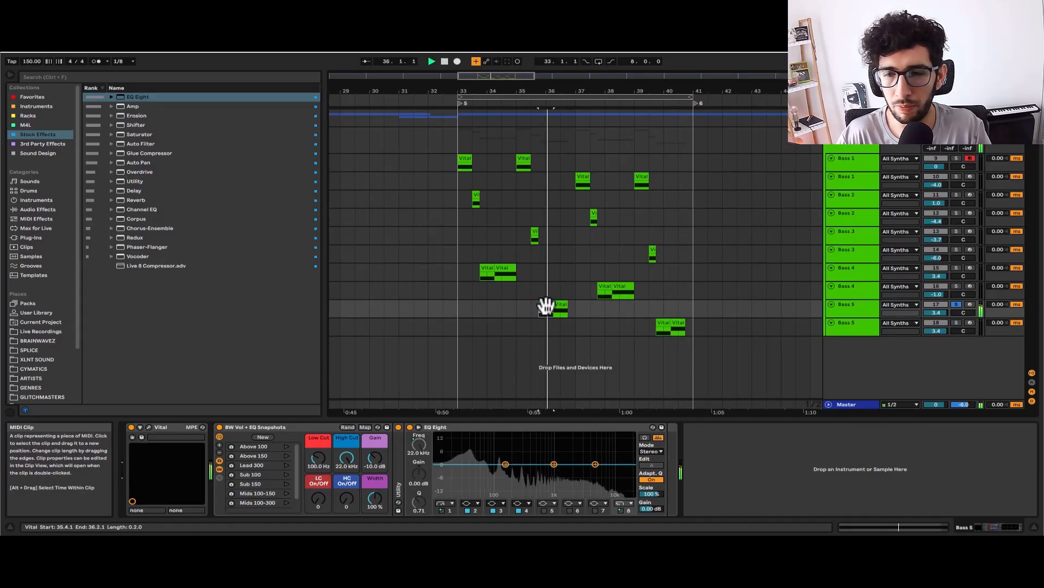
{"action": "left_click", "coordinate": [661, 326]}
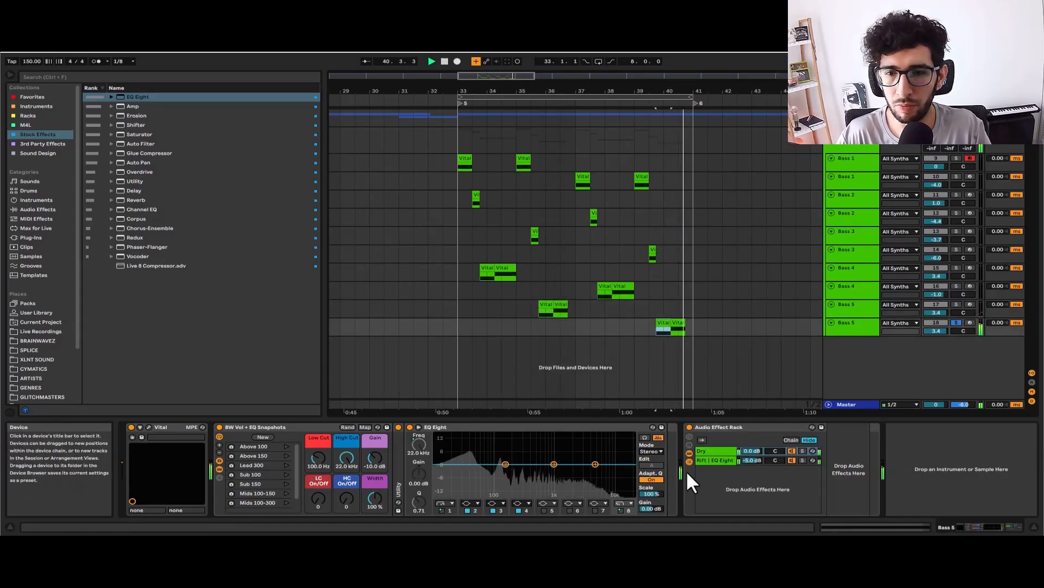
{"action": "key", "text": "space"}
Step: Open the Rift plug-in window from the distorted Bass 5 track's Rift | EQ Eight chain and audition the clip
{"action": "left_click", "coordinate": [712, 460]}
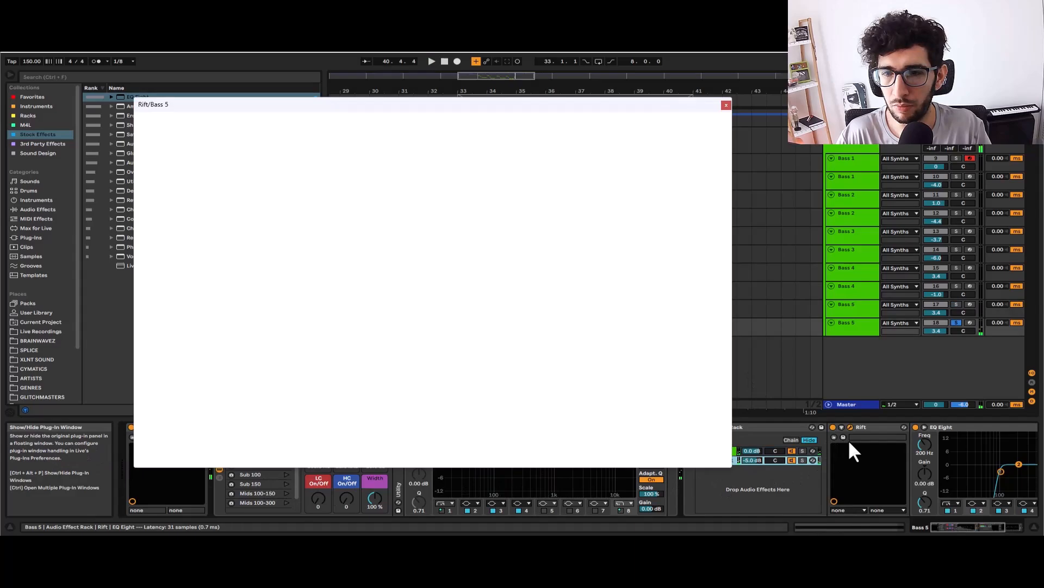
{"action": "left_click", "coordinate": [844, 437]}
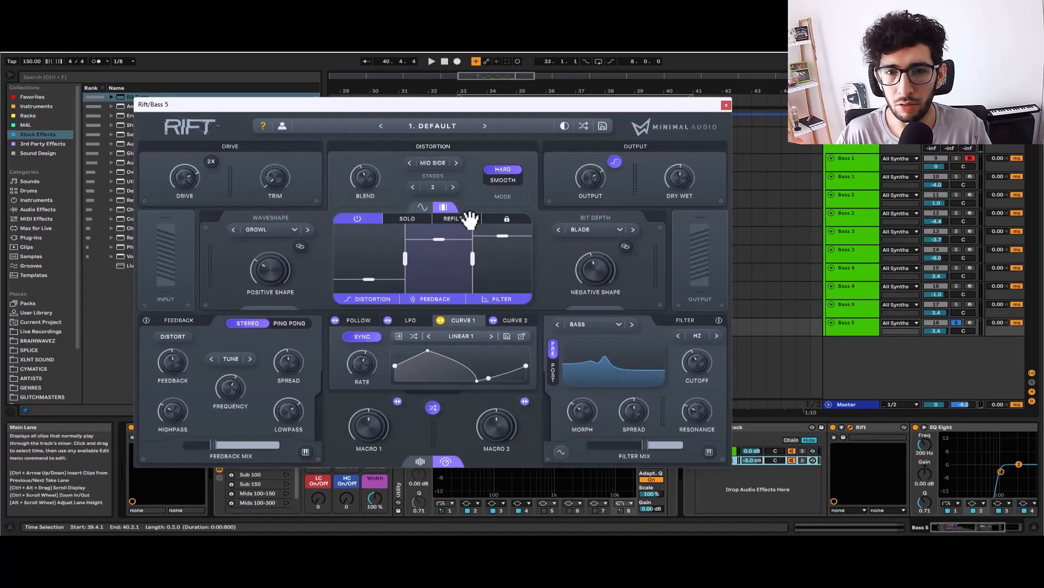
{"action": "key", "text": "space"}
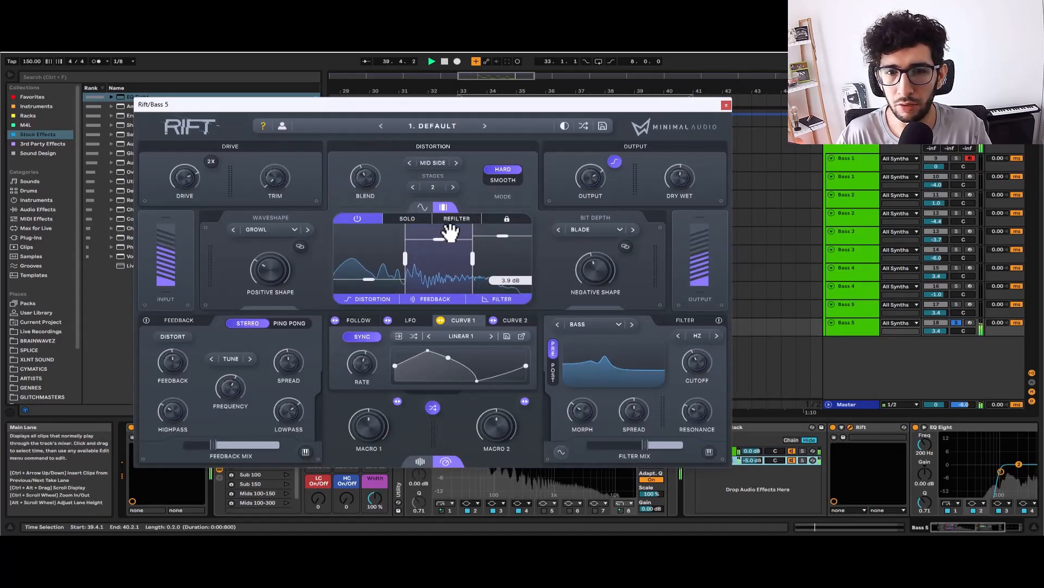
{"action": "key", "text": "space"}
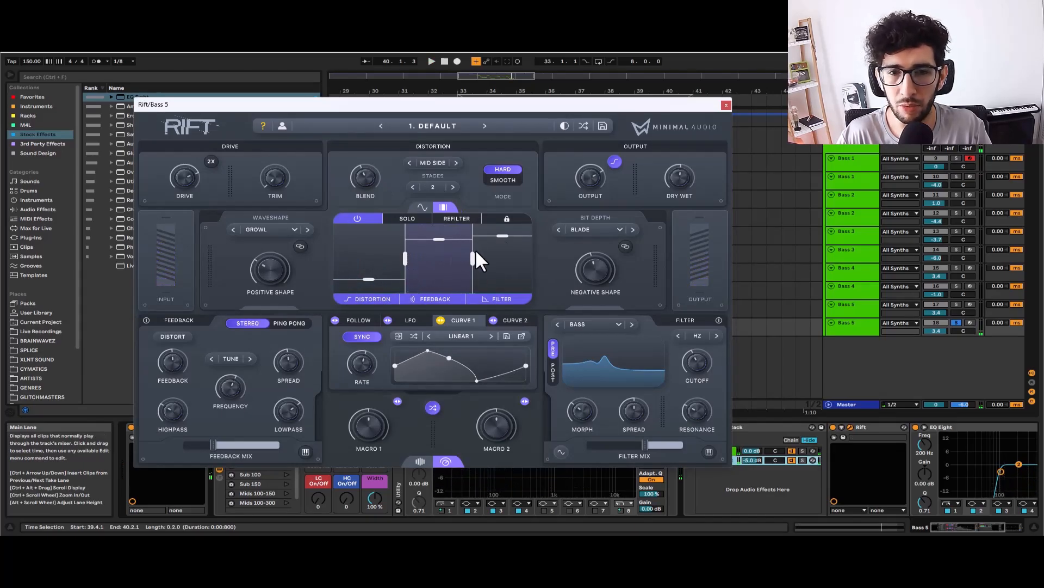
{"action": "key", "text": "space"}
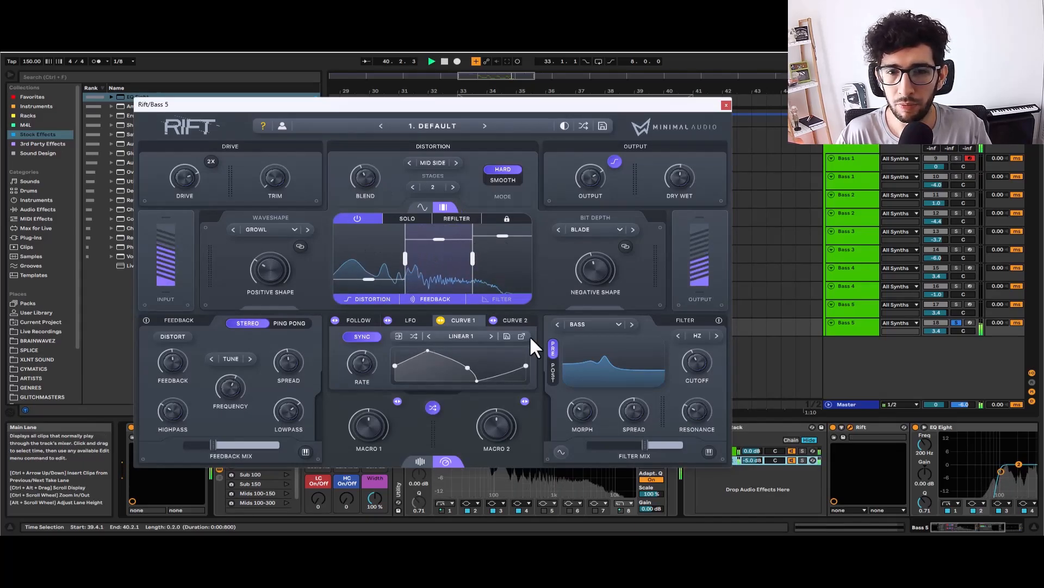
Step: Compare the distorted Bass 5 clip with Rift's filter section switched off and on, leave the filter on, and close the plug-in window
{"action": "key", "text": "space"}
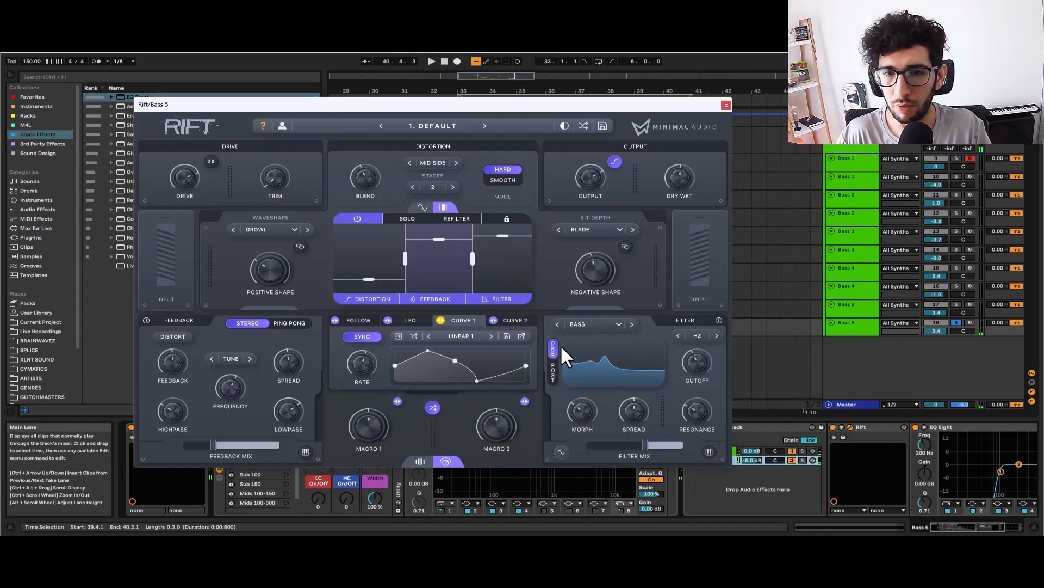
{"action": "left_click", "coordinate": [717, 322]}
{"action": "key", "text": "space"}
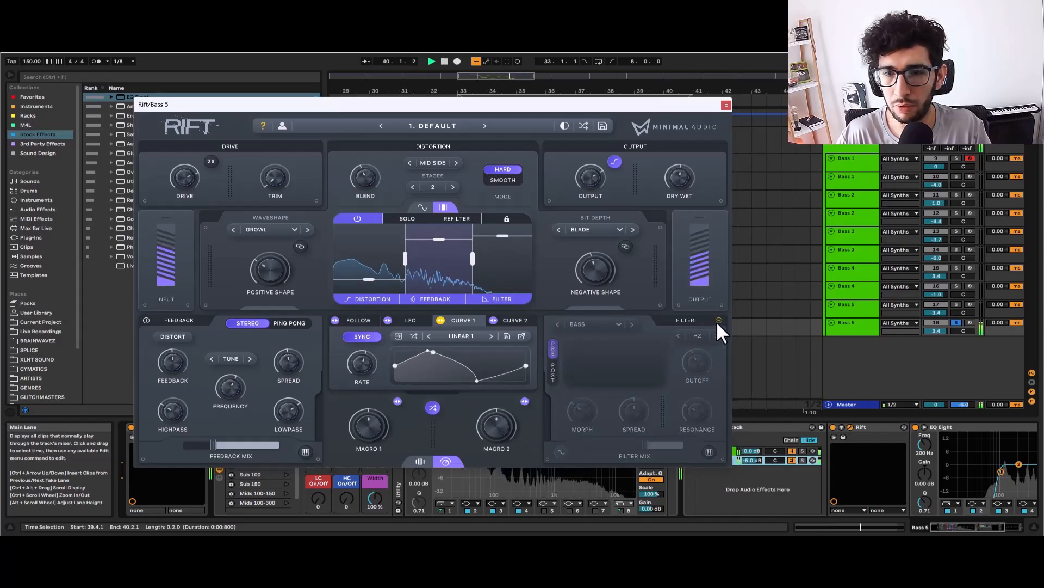
{"action": "left_click", "coordinate": [717, 322]}
{"action": "left_click", "coordinate": [717, 322]}
{"action": "left_click", "coordinate": [717, 322]}
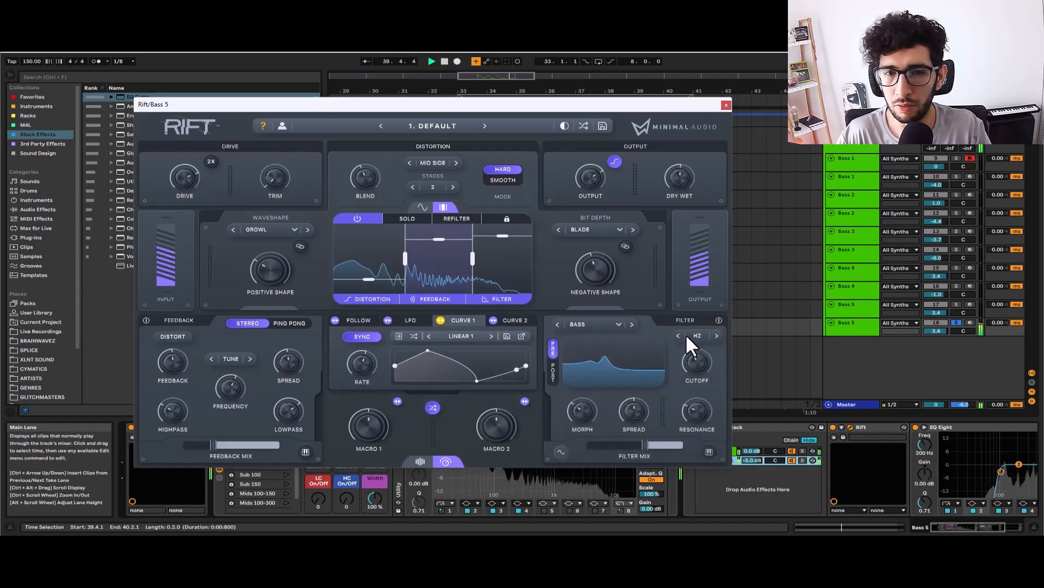
{"action": "left_click", "coordinate": [719, 320]}
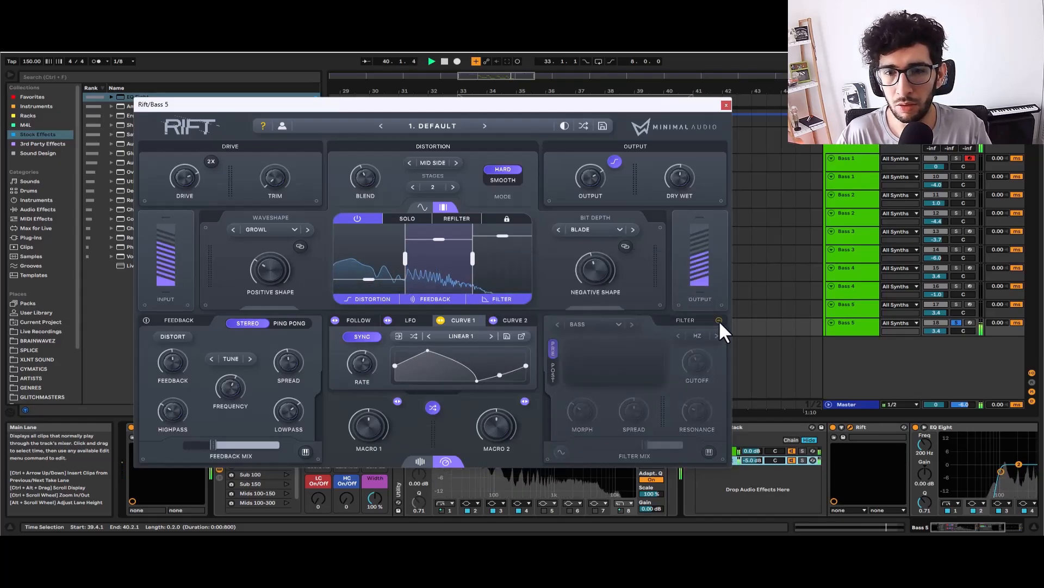
{"action": "left_click", "coordinate": [719, 321]}
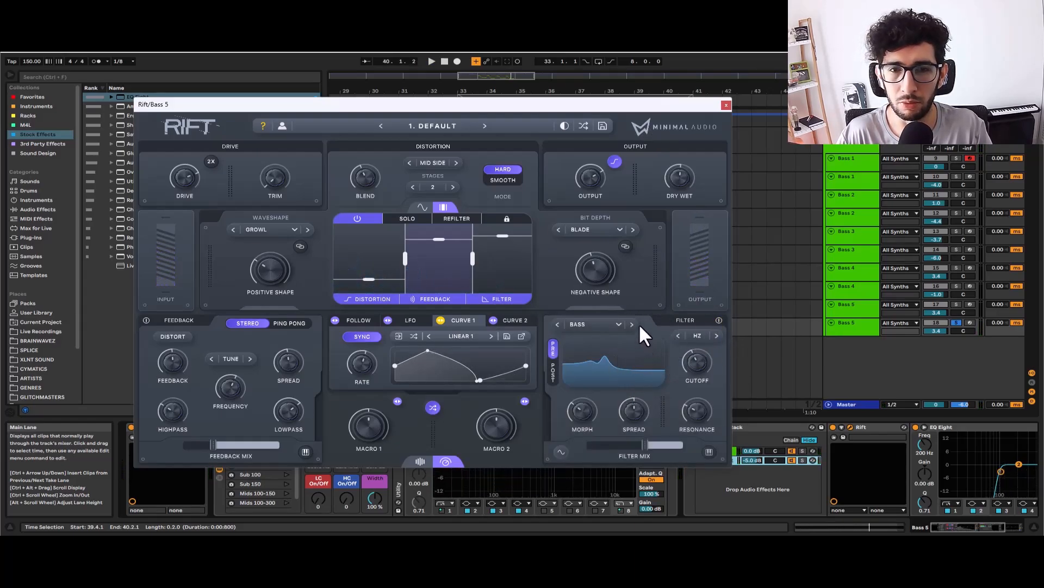
{"action": "key", "text": "space"}
{"action": "key", "text": "space"}
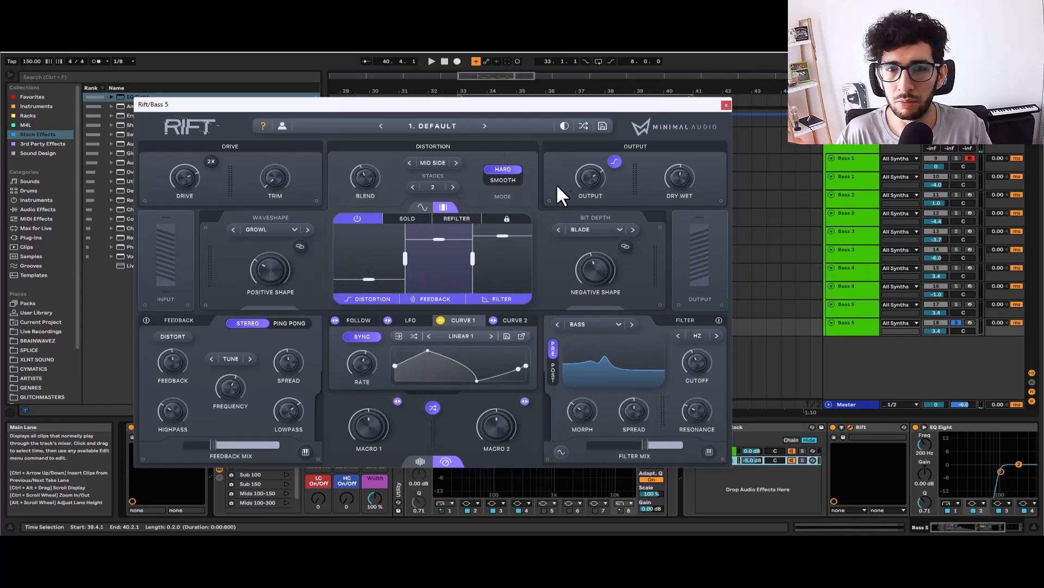
{"action": "left_click", "coordinate": [724, 102]}
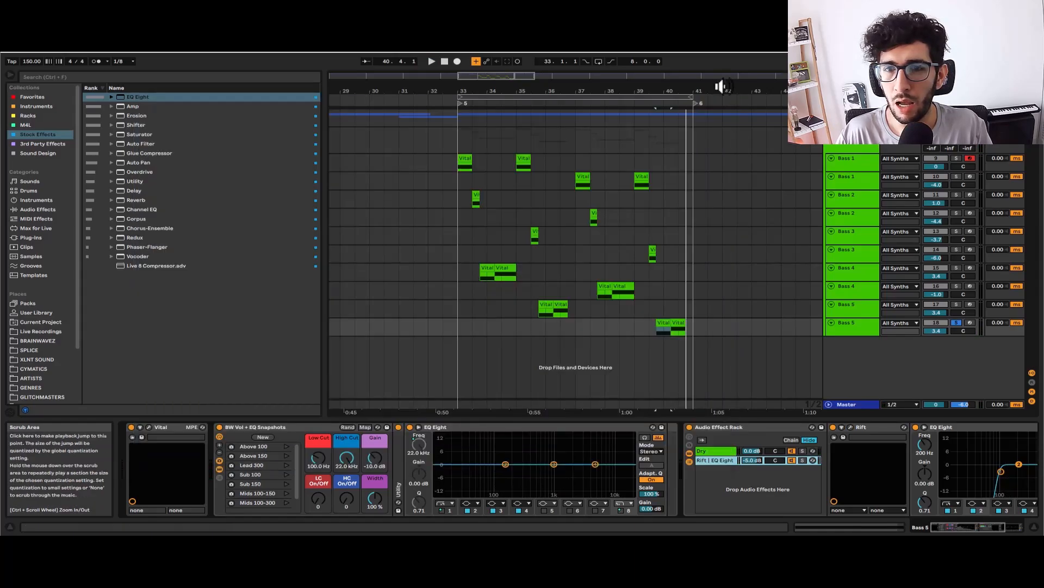
Step: Solo the distorted Bass 3 track, clear the solo so all bass tracks are heard, and place the insert marker at 39.3.1 on the original Bass 3 track
{"action": "left_click", "coordinate": [654, 306]}
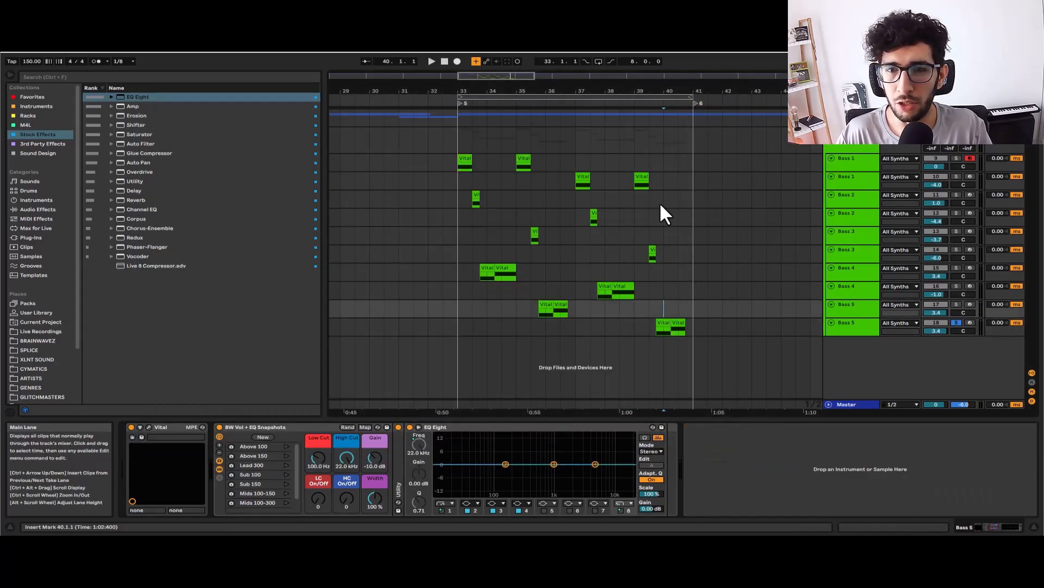
{"action": "left_click", "coordinate": [651, 252]}
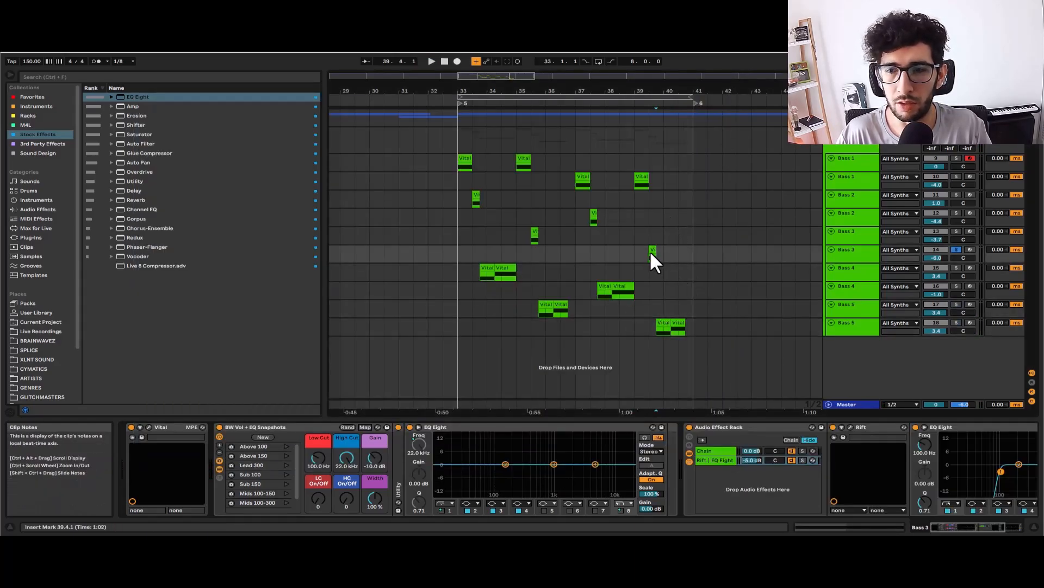
{"action": "left_click", "coordinate": [644, 229]}
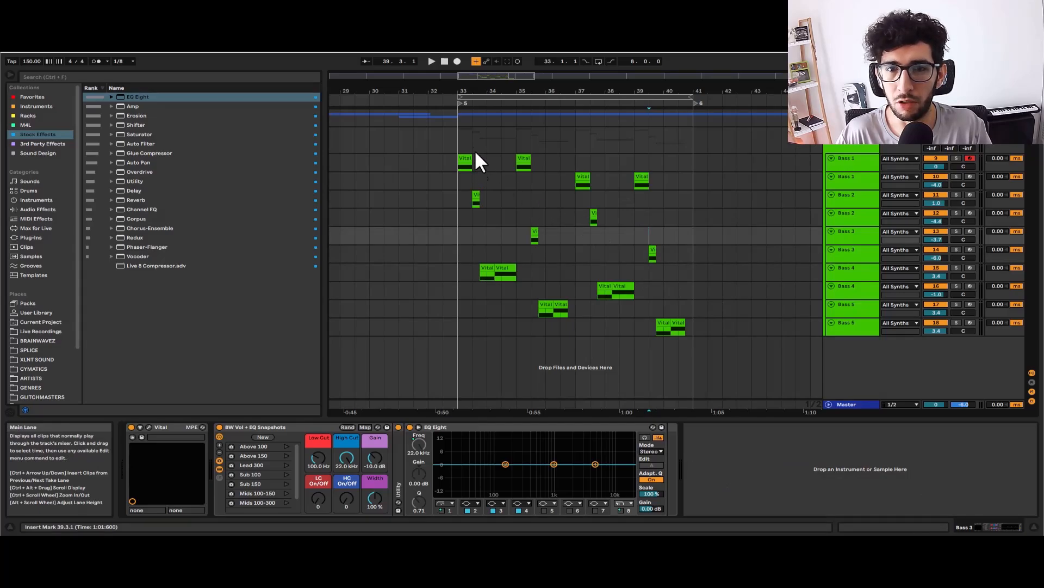
Step: Review the bass arrangement from the drop's start at bar 33, and place the insert marker at bar 34 on the distorted Bass 3 track
{"action": "left_click", "coordinate": [464, 134]}
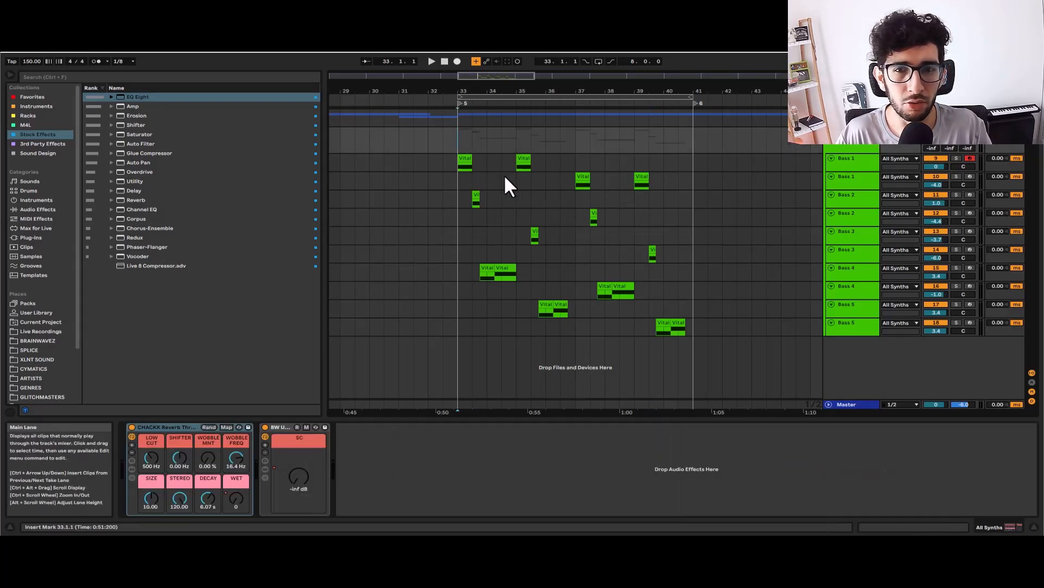
{"action": "left_click", "coordinate": [472, 155]}
{"action": "left_click", "coordinate": [496, 295]}
{"action": "left_click", "coordinate": [482, 254]}
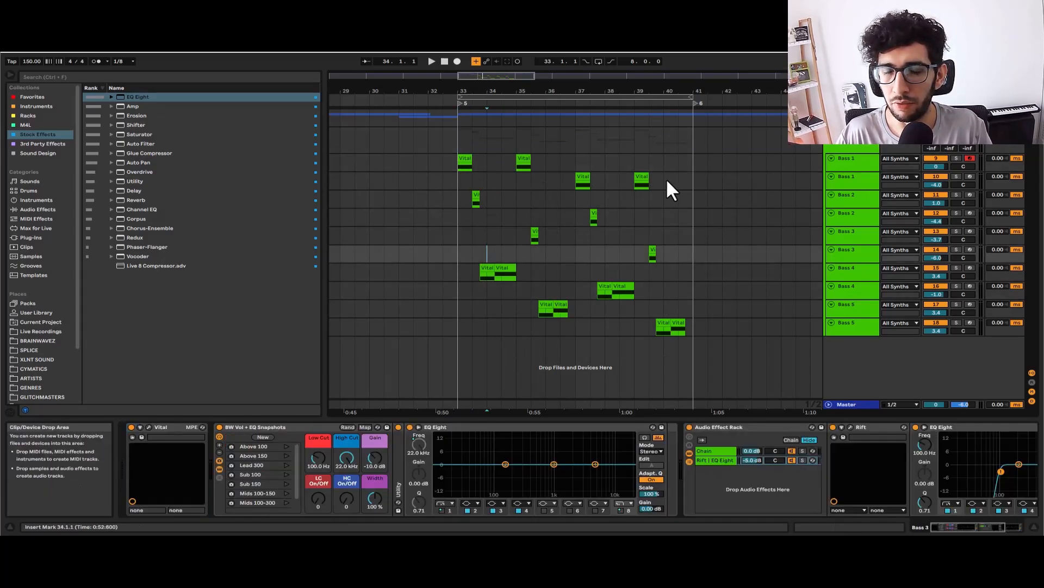